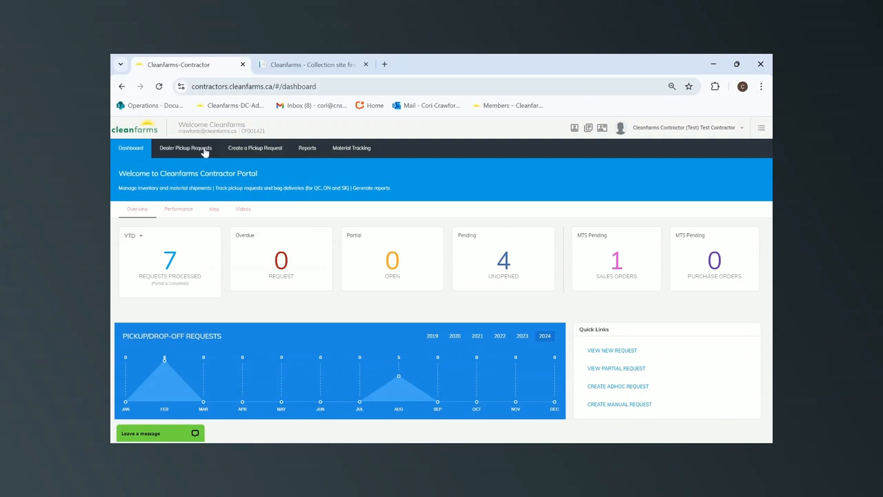
# Check the pickup request creation options and the period choices for processed requests on the dashboard
pyautogui.click(252, 151)
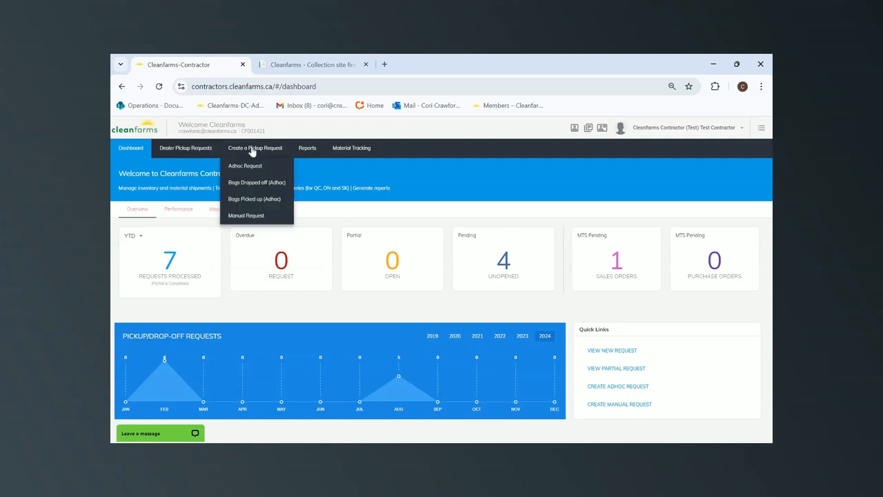
pyautogui.moveTo(363, 152)
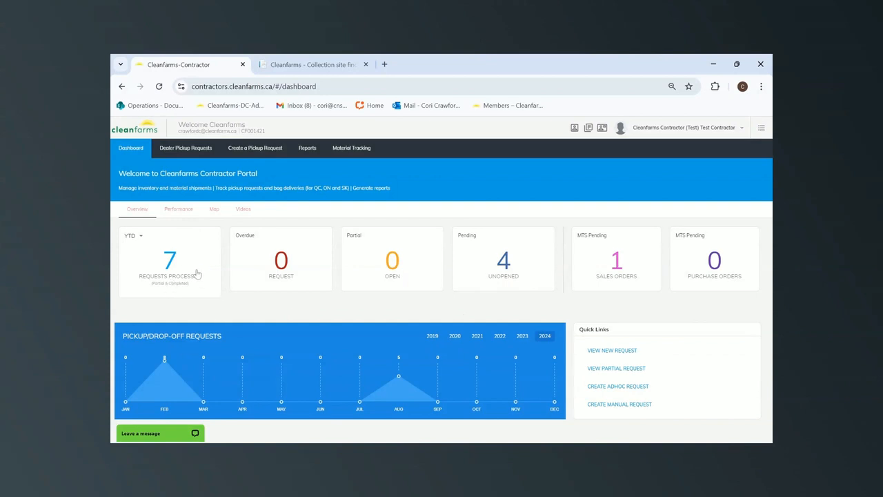
pyautogui.click(137, 237)
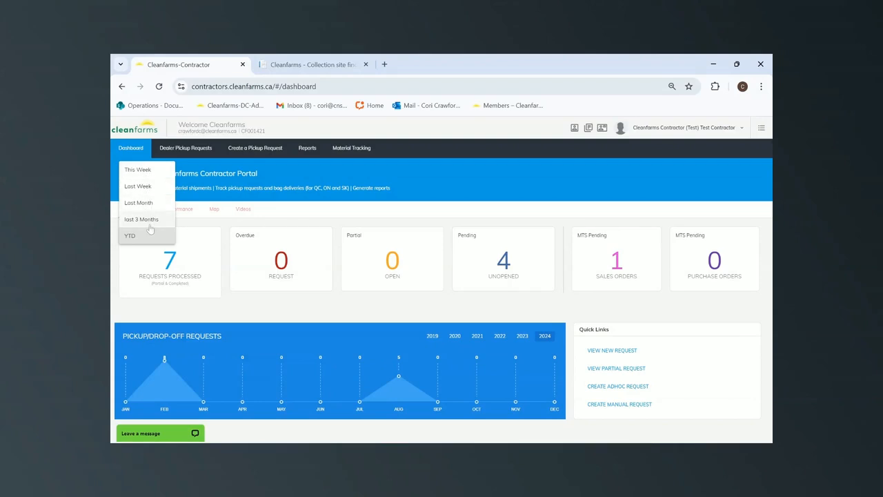
pyautogui.click(282, 302)
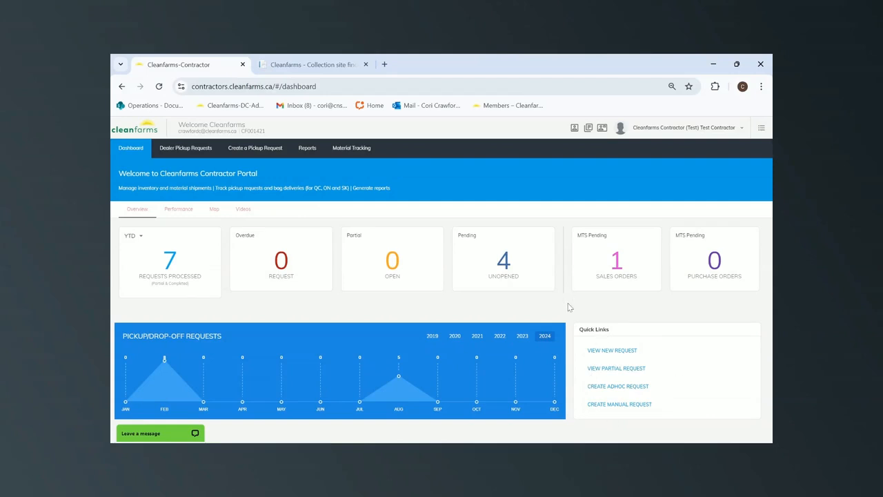
# View the dashboard's Performance section with its year choices, then its Map and Videos sections, and return to the Overview
pyautogui.click(178, 210)
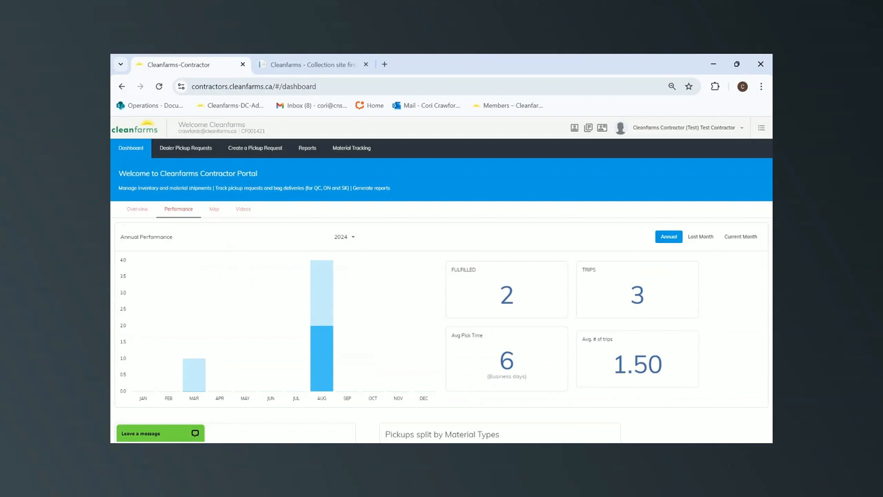
pyautogui.click(348, 241)
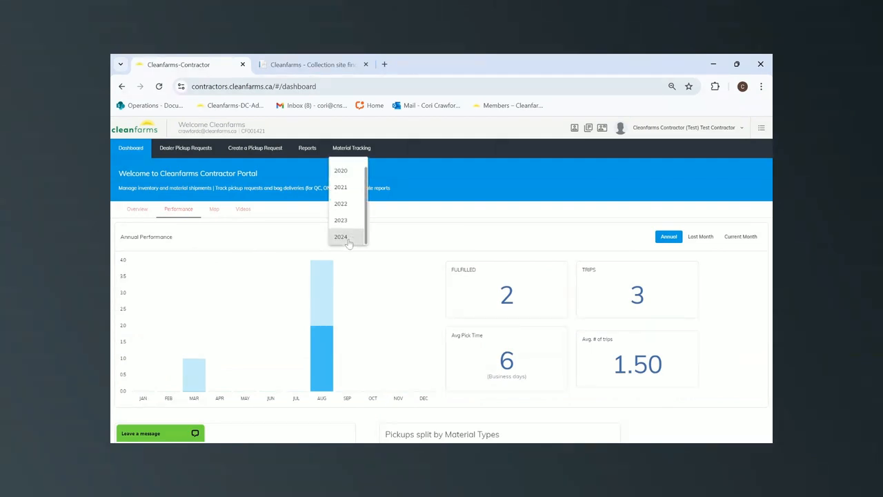
pyautogui.click(744, 248)
pyautogui.click(214, 208)
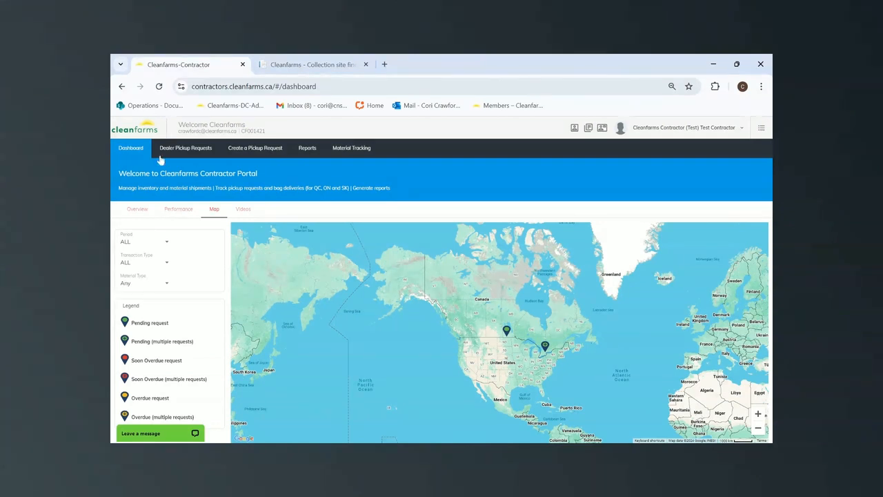
pyautogui.click(236, 209)
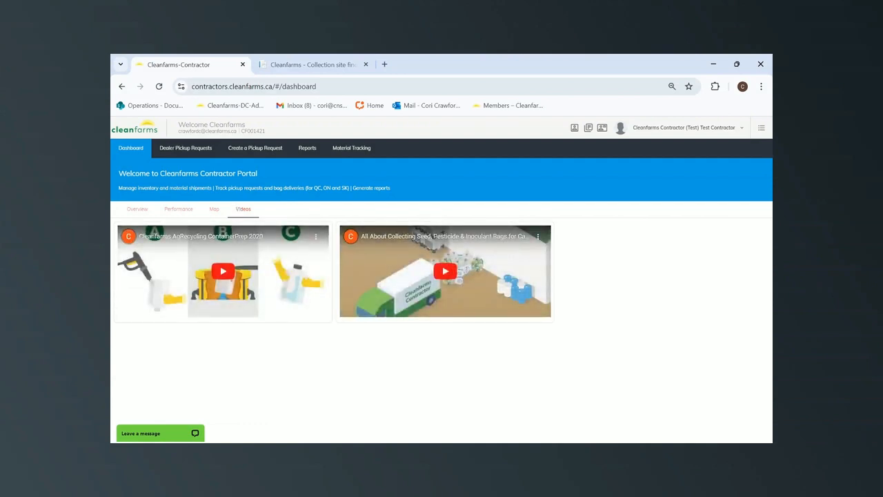
pyautogui.click(140, 211)
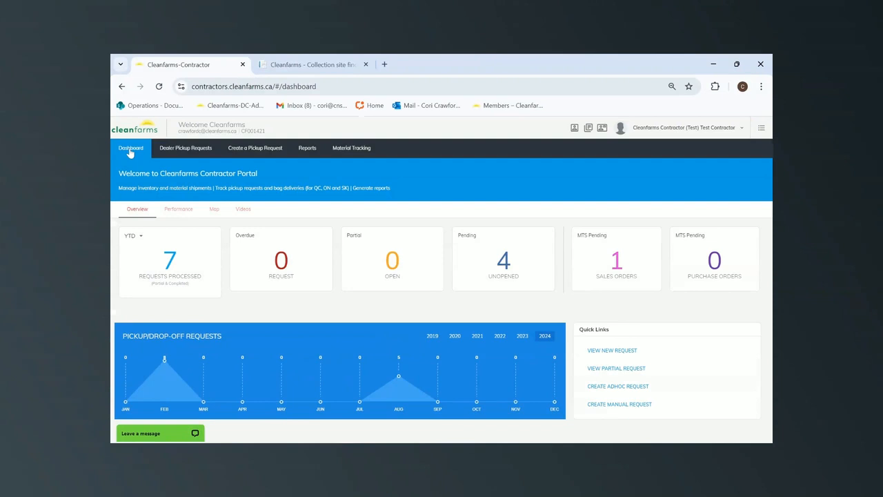
# Open the dealer pickup requests and view the transaction summary and dealer notes of the 100-bag small containers request
pyautogui.click(186, 149)
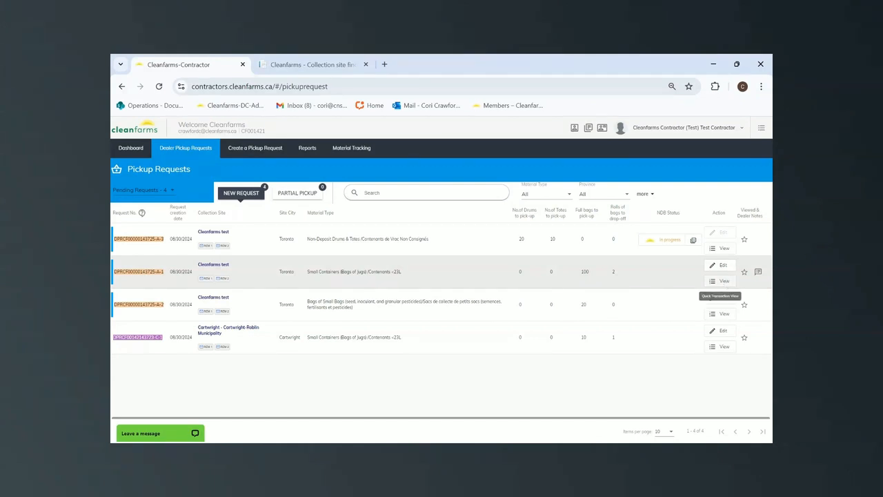
pyautogui.click(721, 281)
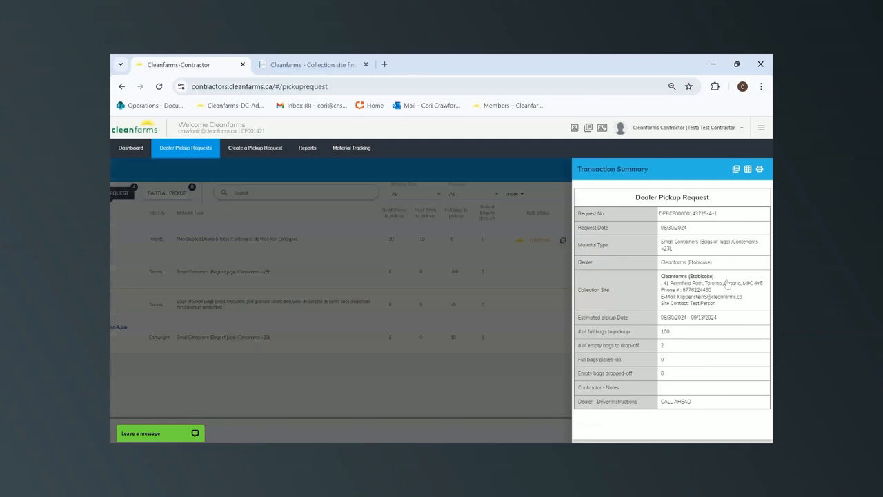
pyautogui.click(555, 389)
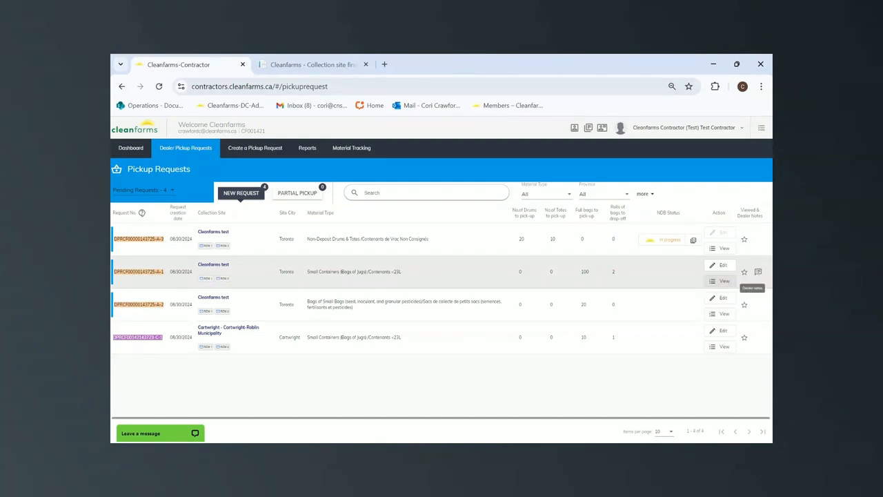
pyautogui.click(758, 272)
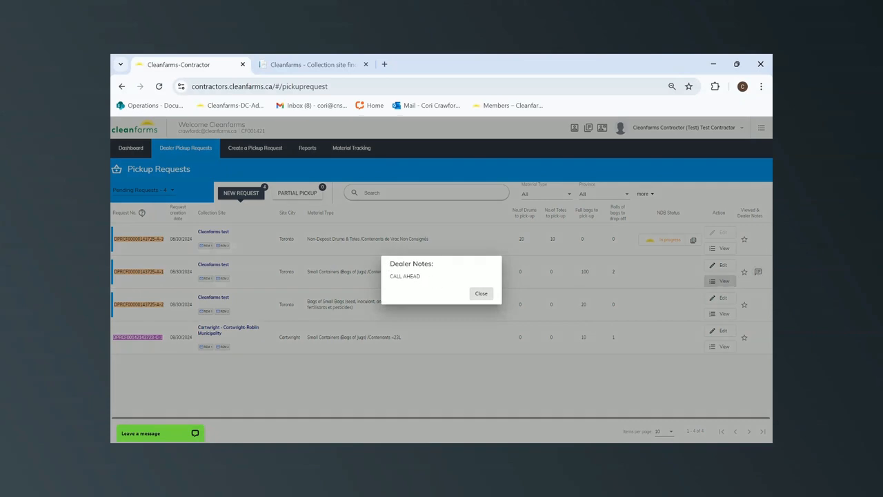
pyautogui.click(481, 293)
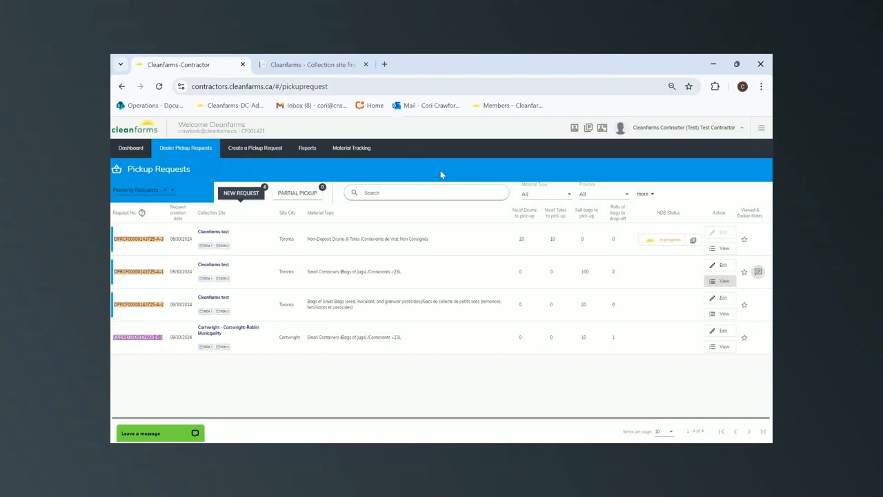
# Filter the pickup requests by the Drums/tote material type and reset the filter to All
pyautogui.click(539, 195)
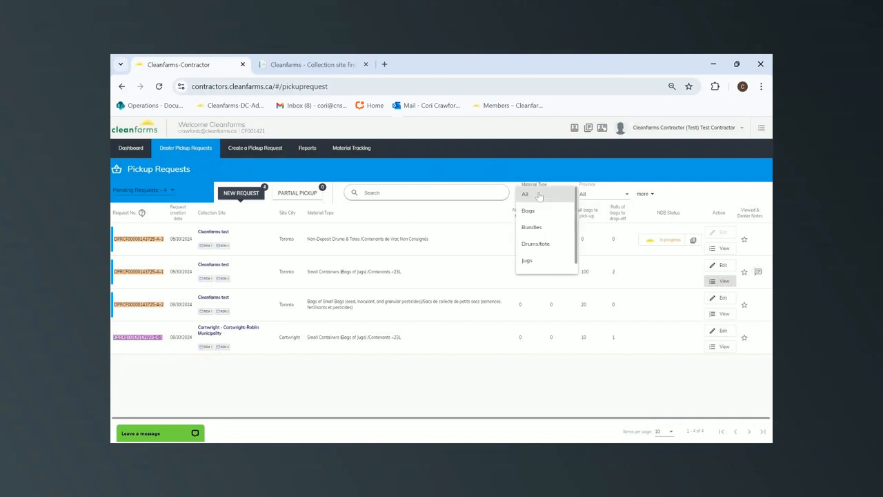
pyautogui.click(541, 244)
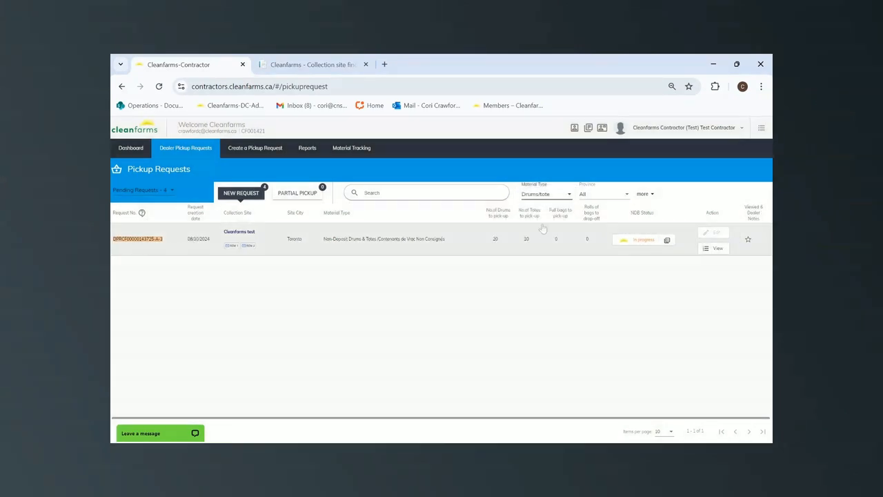
pyautogui.click(544, 196)
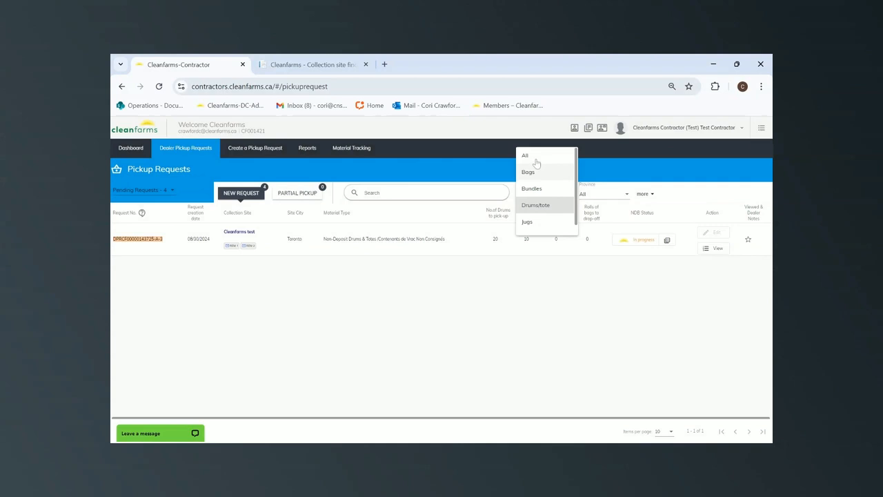
pyautogui.click(539, 163)
# Check the province choices and the additional filter options for the pickup requests without applying any
pyautogui.click(602, 194)
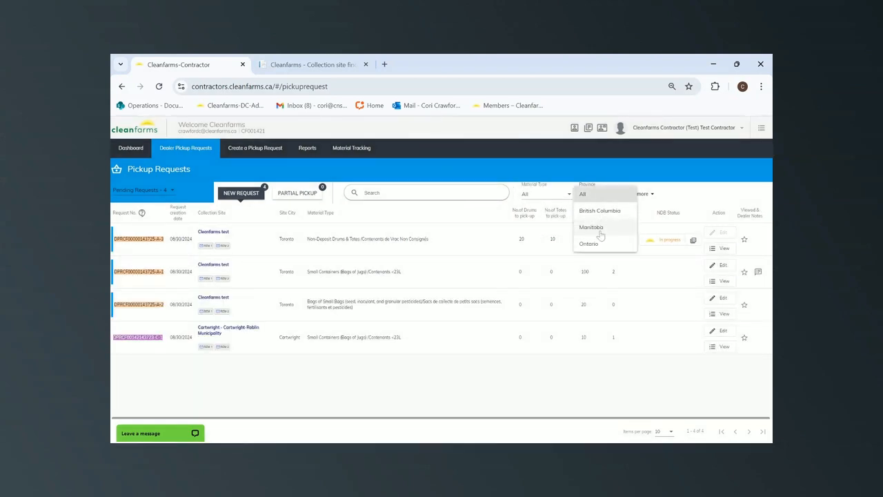
pyautogui.click(685, 204)
pyautogui.click(649, 196)
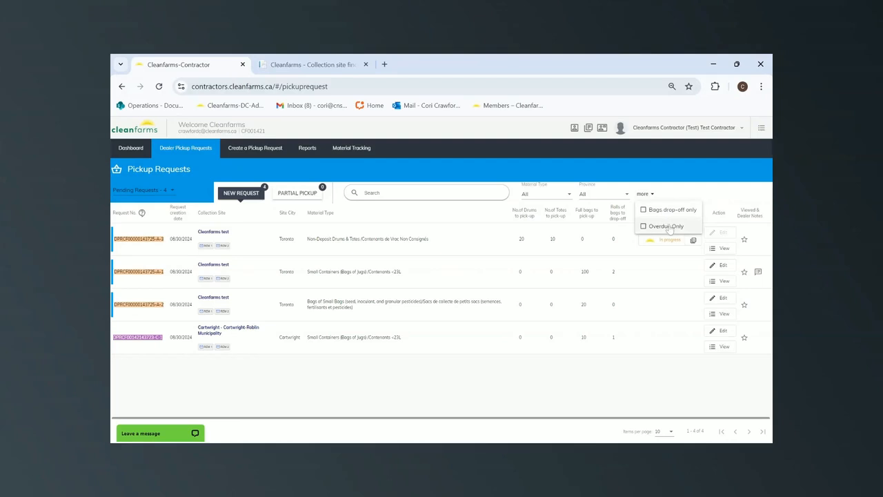
pyautogui.click(483, 367)
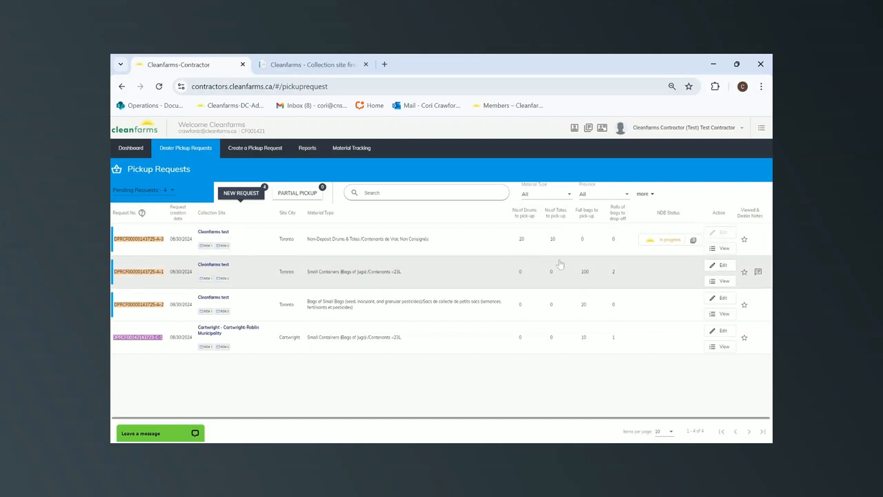
# Edit the 100-bag small containers request: set the status to Pick-up Confirmed, with 105 full bags picked up and 2 rolls of bags dropped off
pyautogui.click(720, 267)
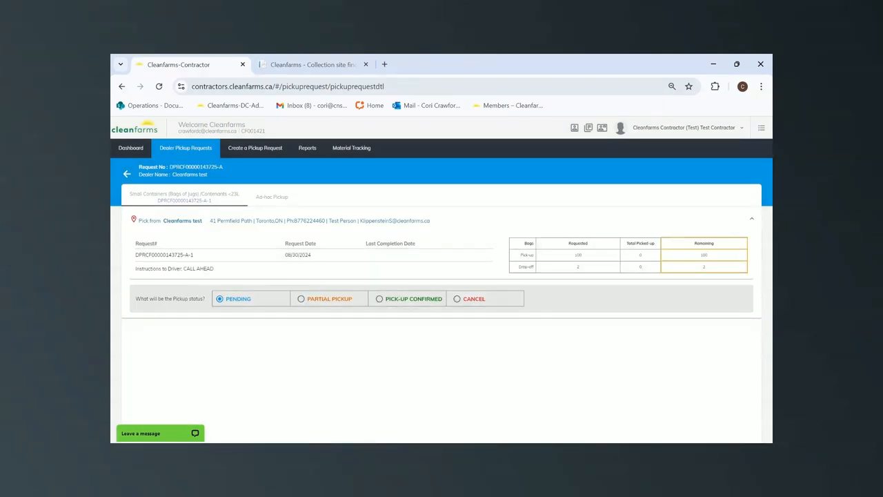
pyautogui.click(402, 303)
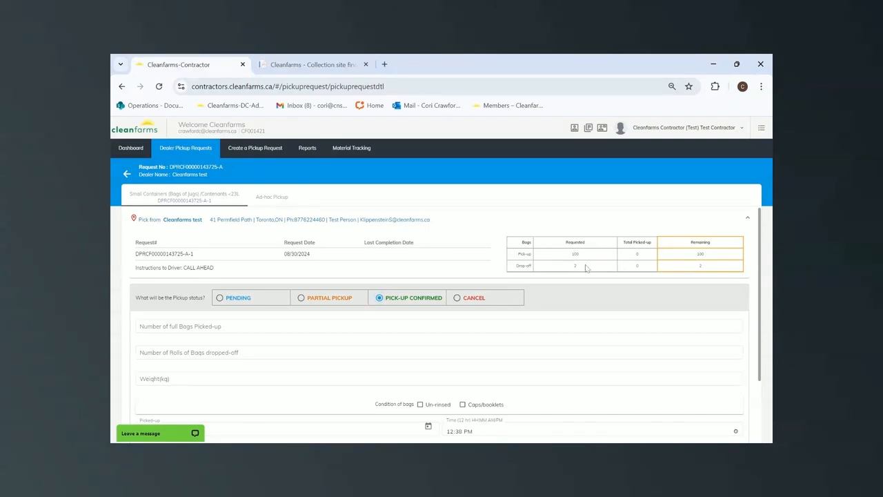
pyautogui.click(168, 327)
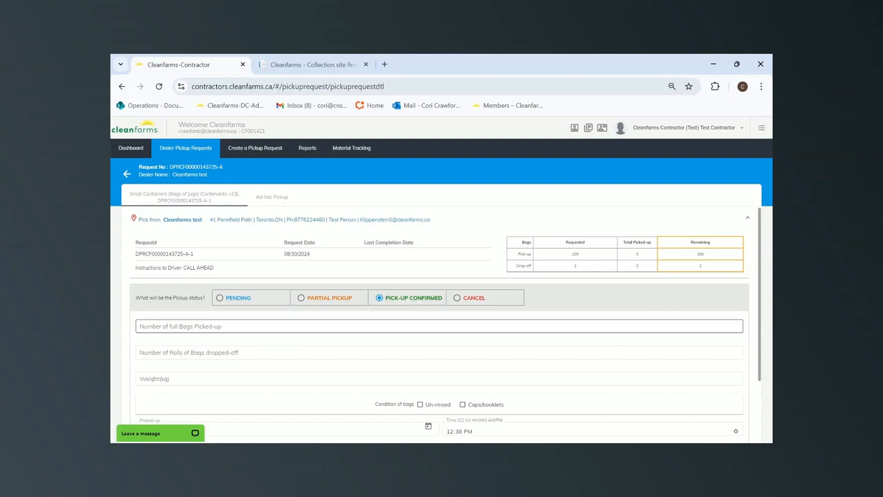
pyautogui.write('105')
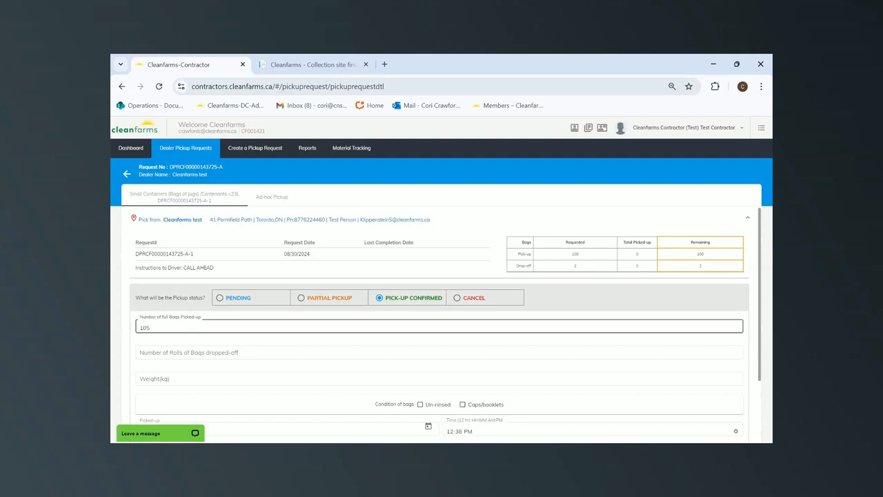
pyautogui.click(169, 352)
pyautogui.write('2')
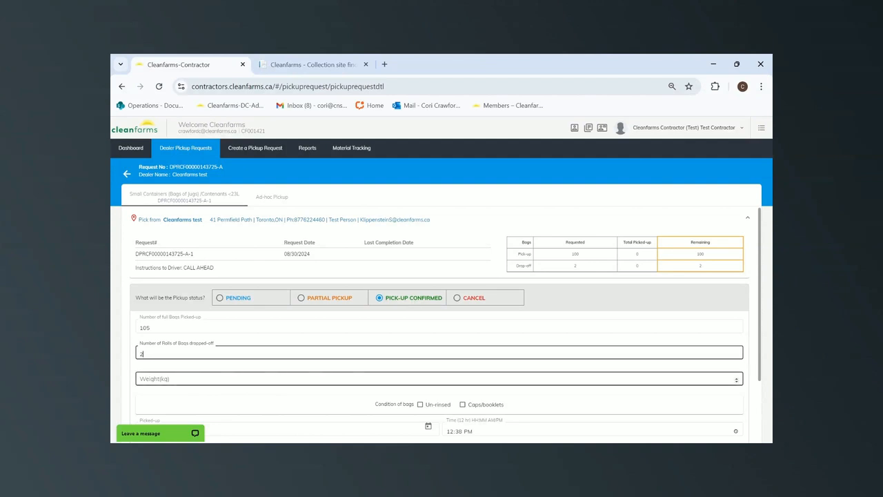
pyautogui.click(168, 378)
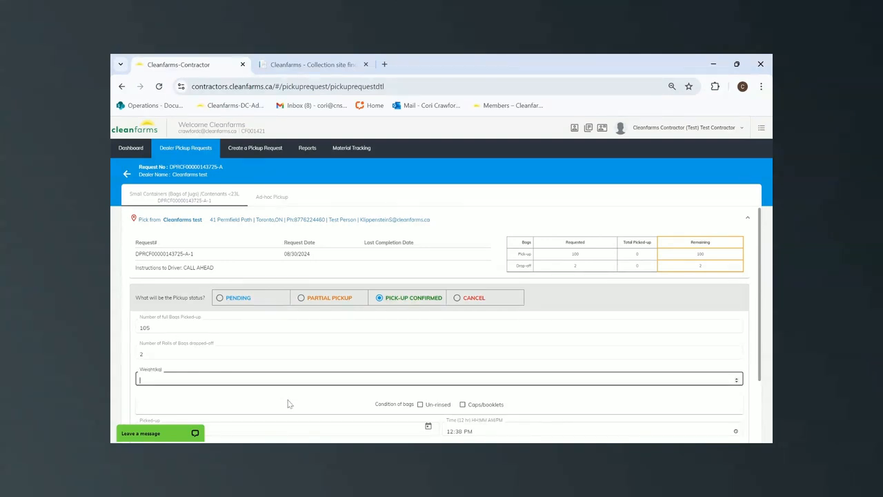
# Set the picked-up date to 08/14/2024 and submit the confirmed pickup, leaving the weight and notes blank
pyautogui.scroll(-2, 287, 403)
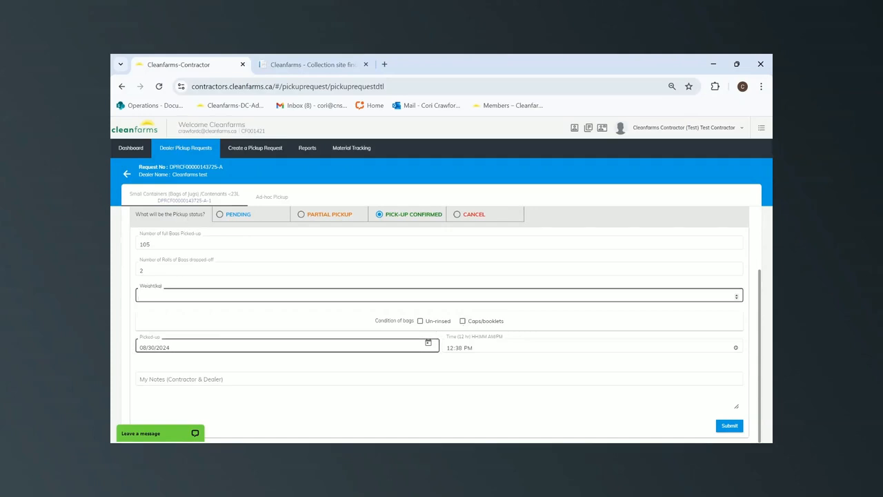
pyautogui.click(428, 343)
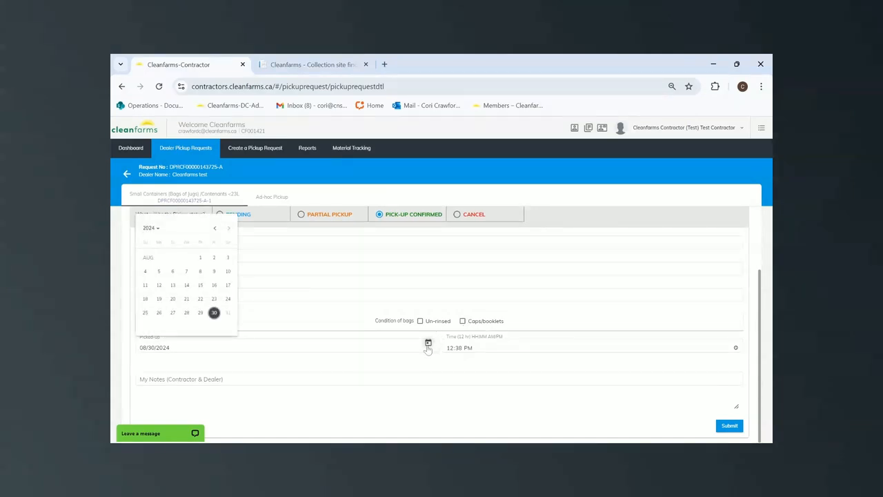
pyautogui.click(186, 285)
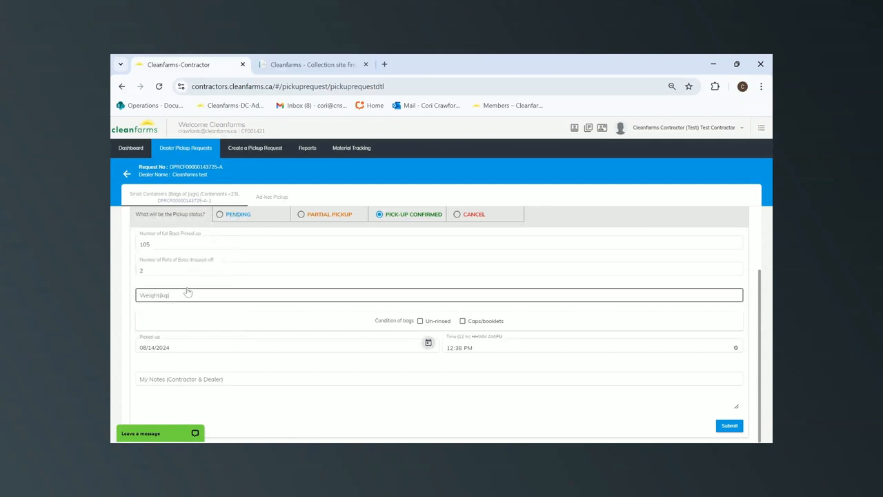
pyautogui.click(172, 378)
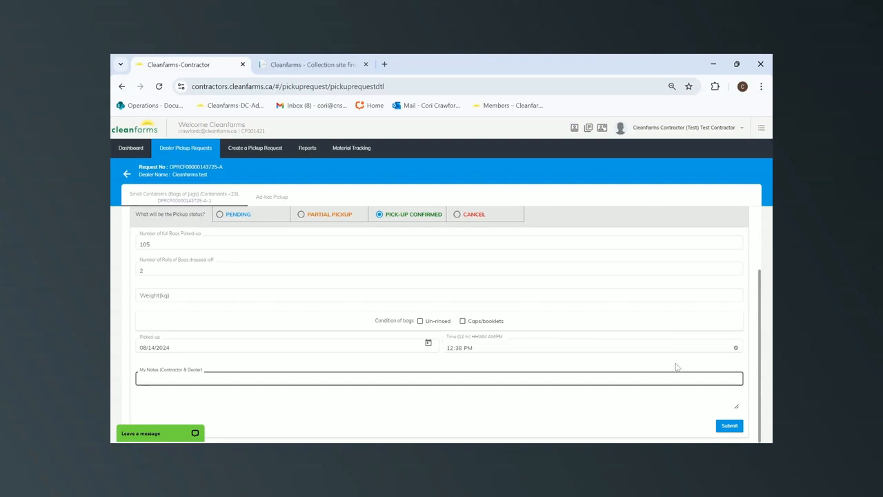
pyautogui.click(731, 426)
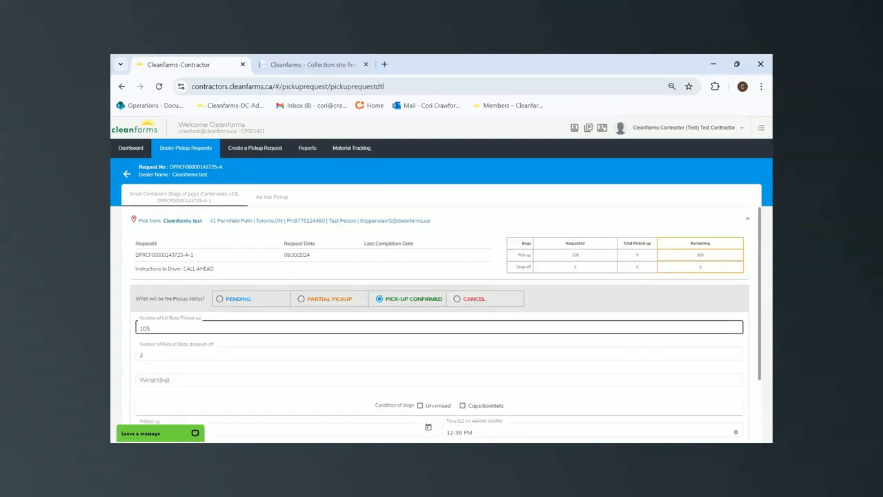
pyautogui.scroll(-3, 713, 400)
pyautogui.click(730, 428)
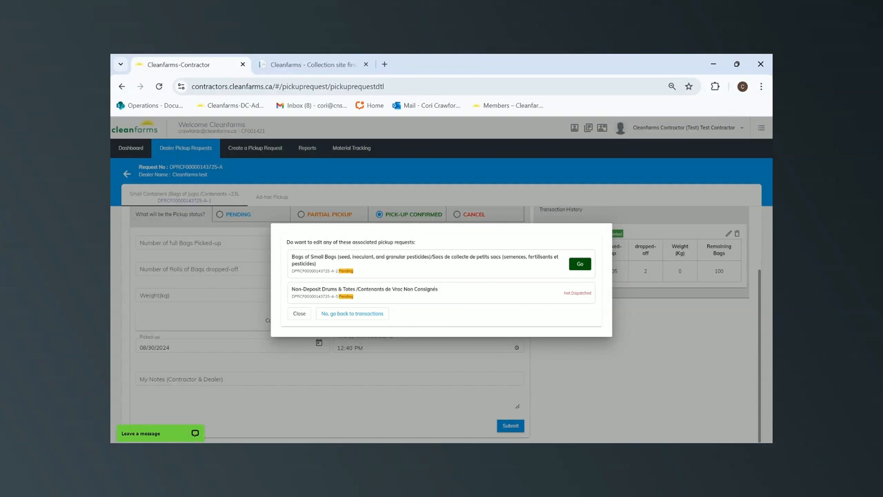
# Edit the associated small bags request: set the status to Partial Pickup, with 10 full bags picked up, 2 rolls dropped off and 10 bags remaining
pyautogui.click(580, 265)
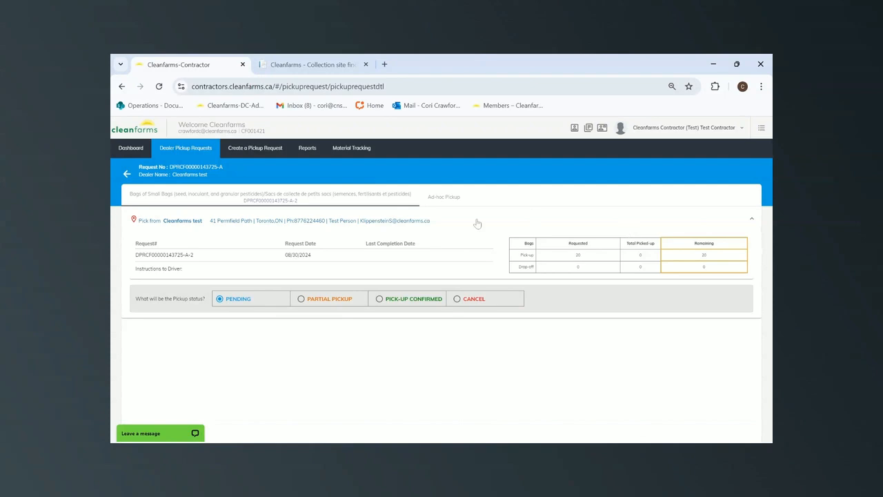
pyautogui.click(330, 304)
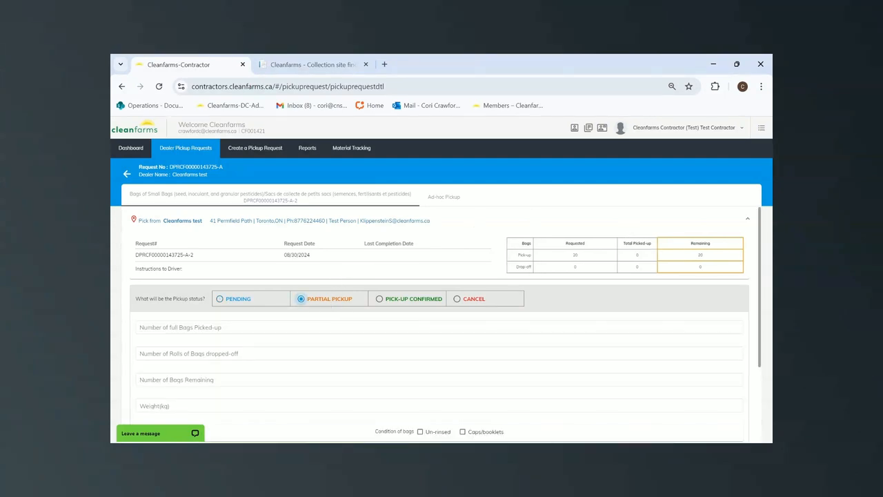
pyautogui.click(292, 324)
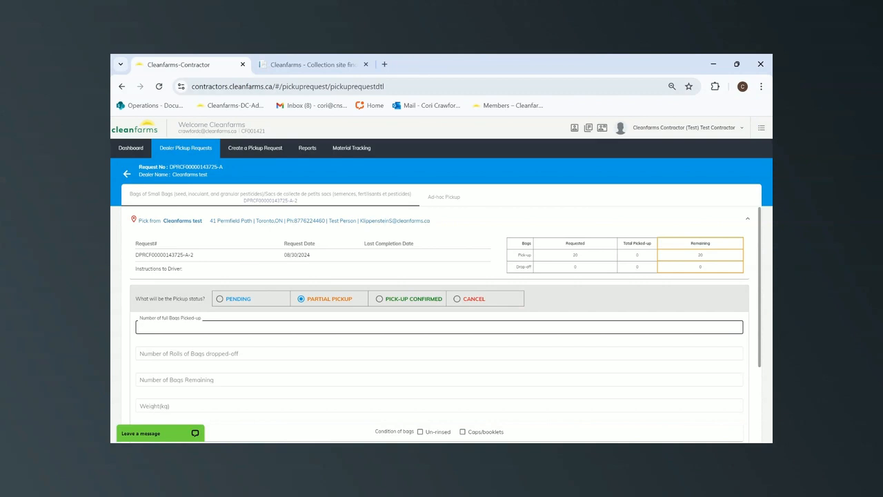
pyautogui.write('10')
pyautogui.click(253, 354)
pyautogui.write('2')
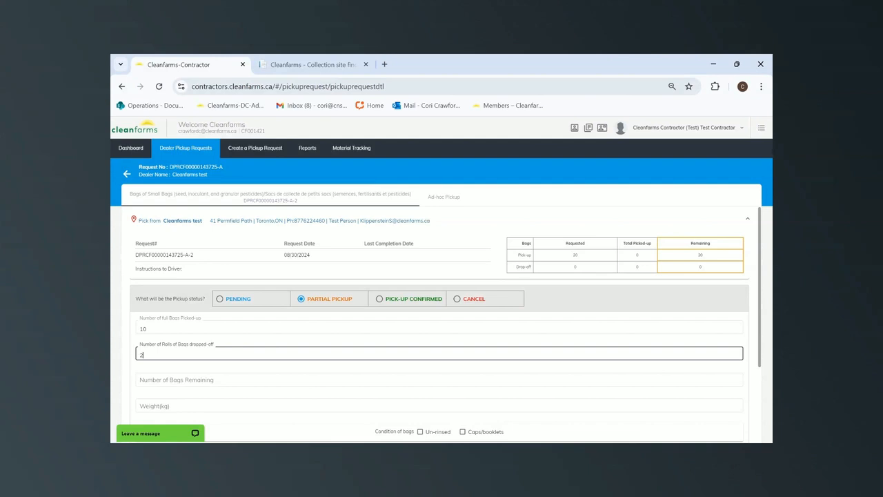
pyautogui.click(240, 378)
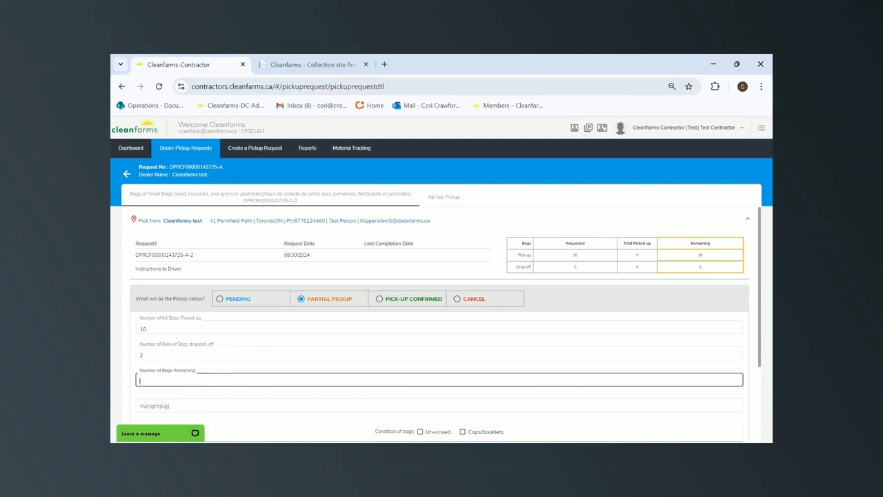
pyautogui.write('10')
# Set the picked-up date to 08/14/2024, submit the partial pickup without notes and go back to the pickup requests list
pyautogui.scroll(-3, 333, 430)
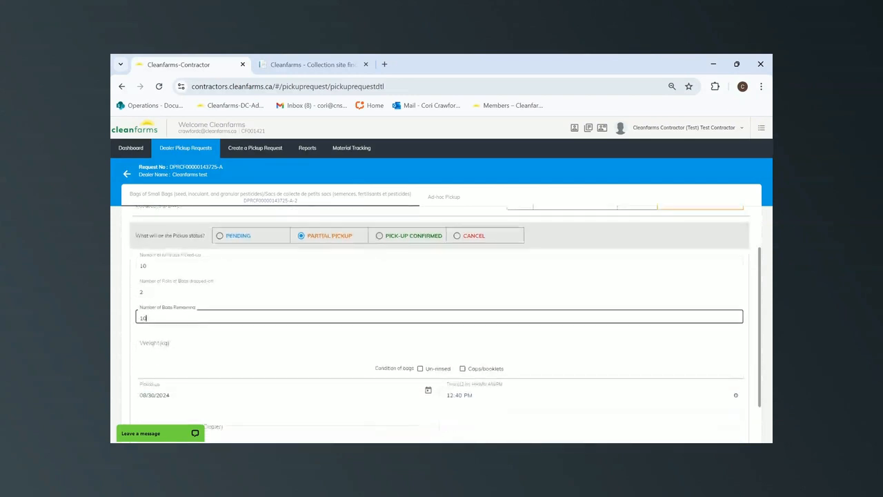
pyautogui.click(428, 343)
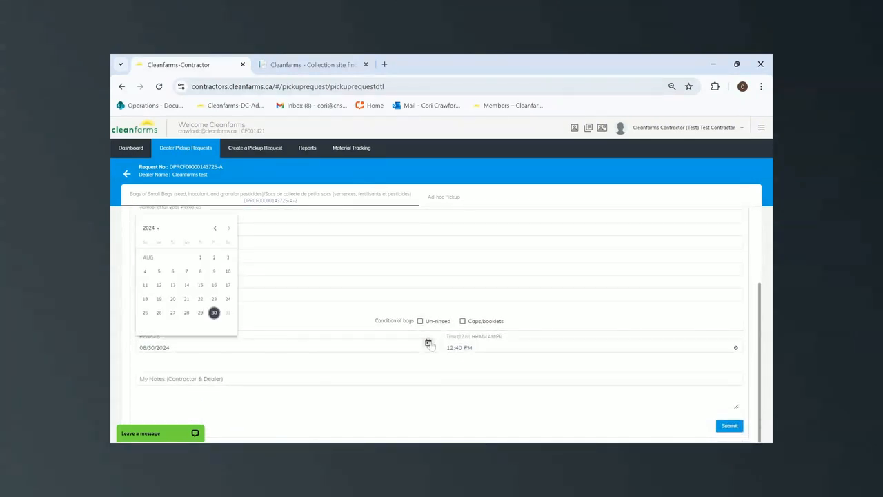
pyautogui.click(192, 287)
pyautogui.click(313, 376)
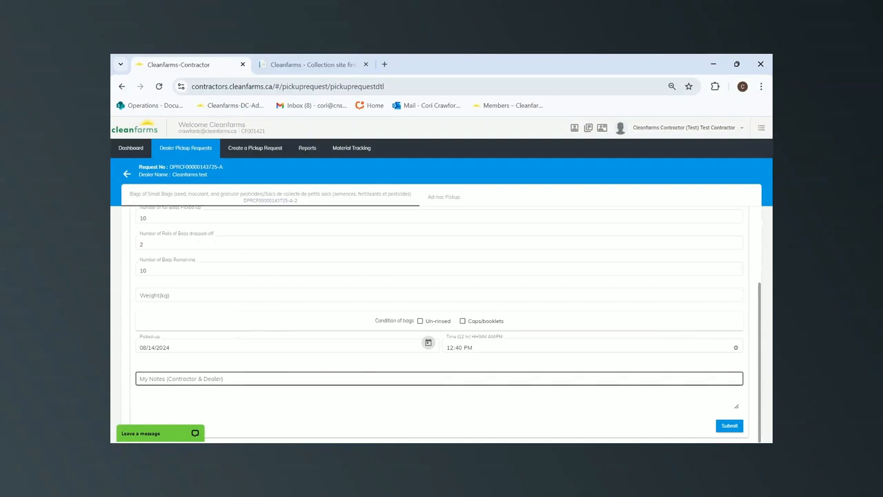
pyautogui.click(729, 425)
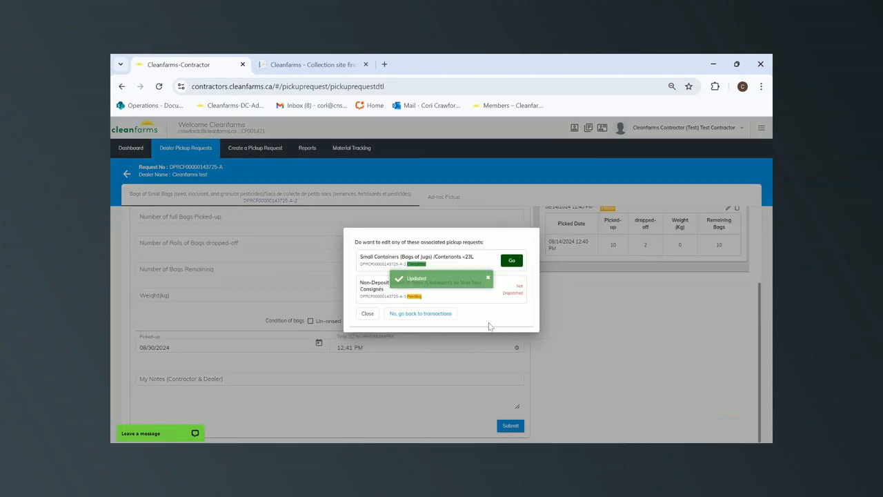
pyautogui.click(436, 314)
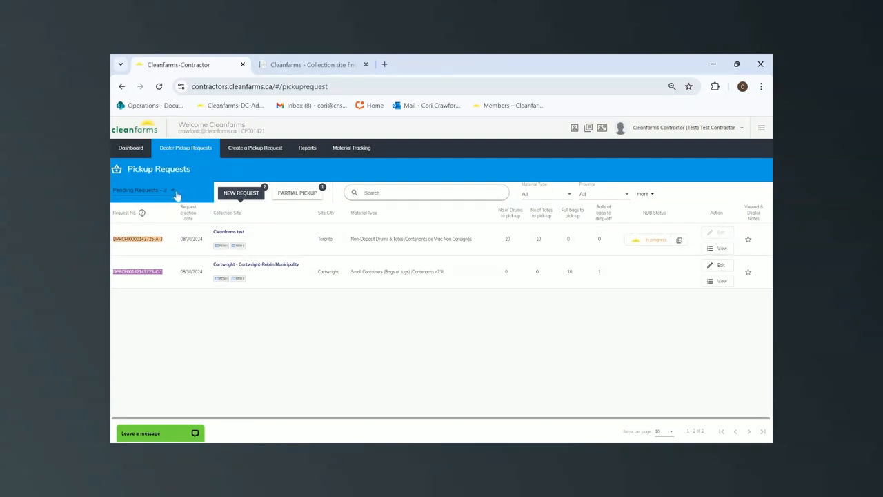
# Check the completed pickup requests and return to the pending requests
pyautogui.click(172, 191)
pyautogui.click(157, 219)
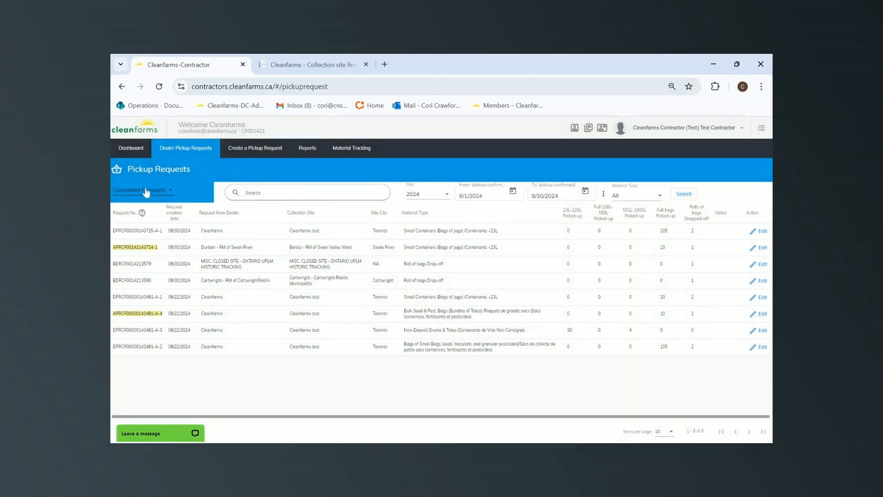
pyautogui.click(157, 194)
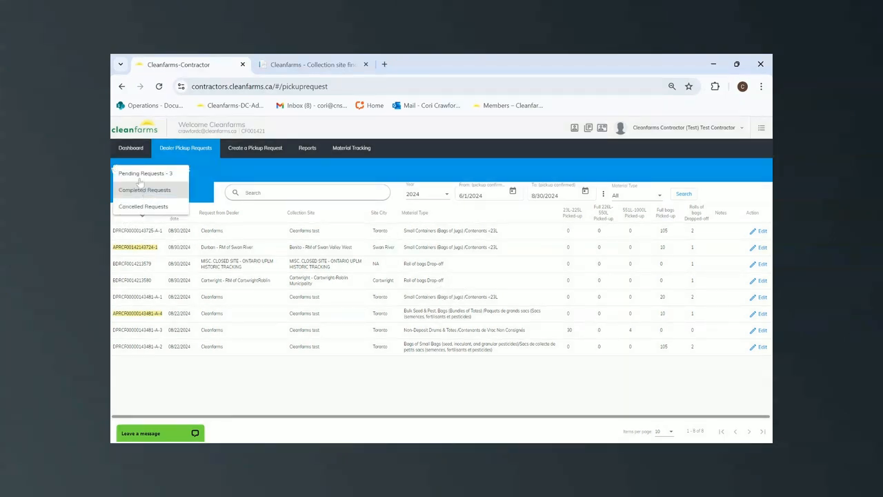
pyautogui.click(136, 174)
# Edit the partially picked-up small bags request: set the status to Pick-up Confirmed, with 20 full bags picked up and 0 rolls dropped off
pyautogui.click(294, 194)
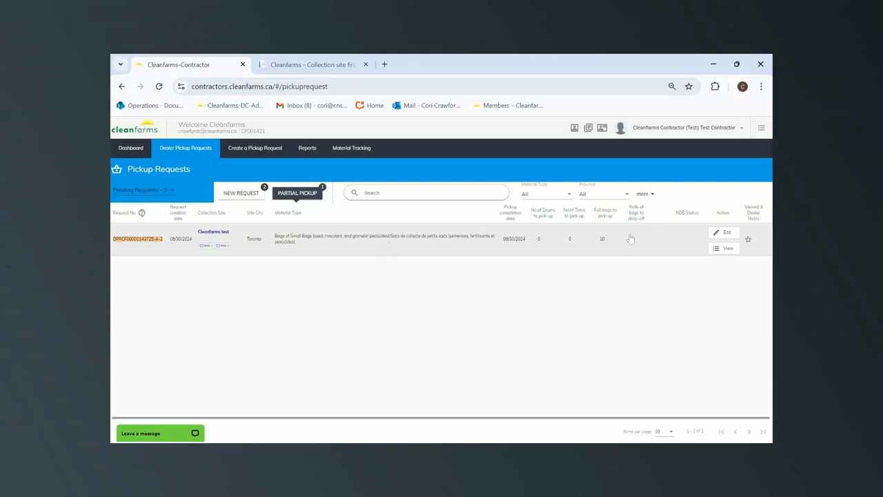
pyautogui.click(723, 232)
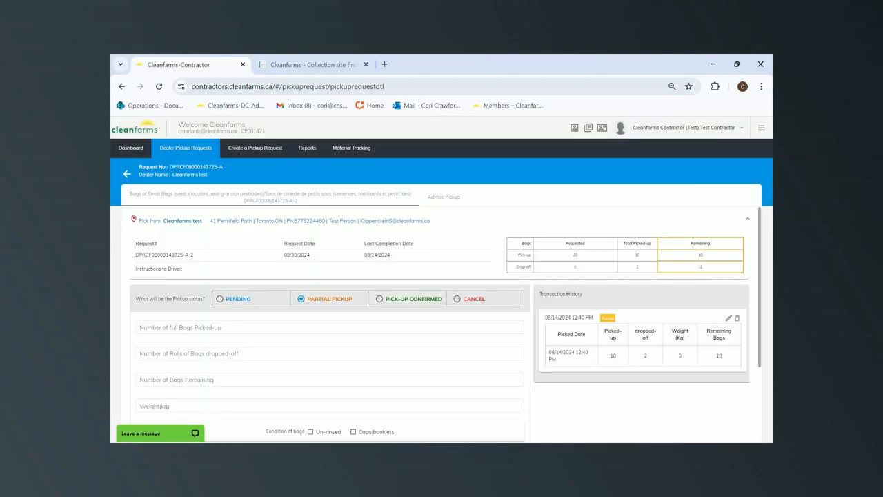
pyautogui.click(398, 305)
pyautogui.click(387, 326)
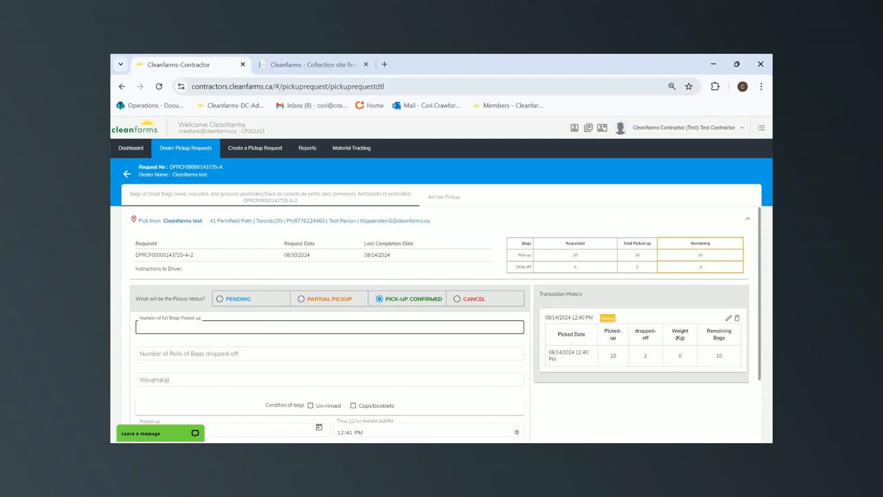
pyautogui.write('20')
pyautogui.click(274, 351)
pyautogui.write('0')
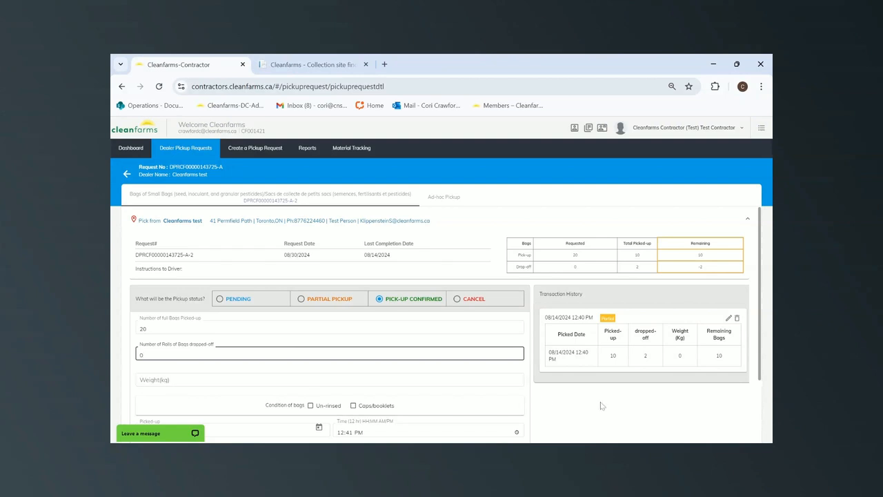
# Submit the confirmed small bags pickup, leaving the weight and notes blank, and go back to the requests list
pyautogui.scroll(-1, 611, 412)
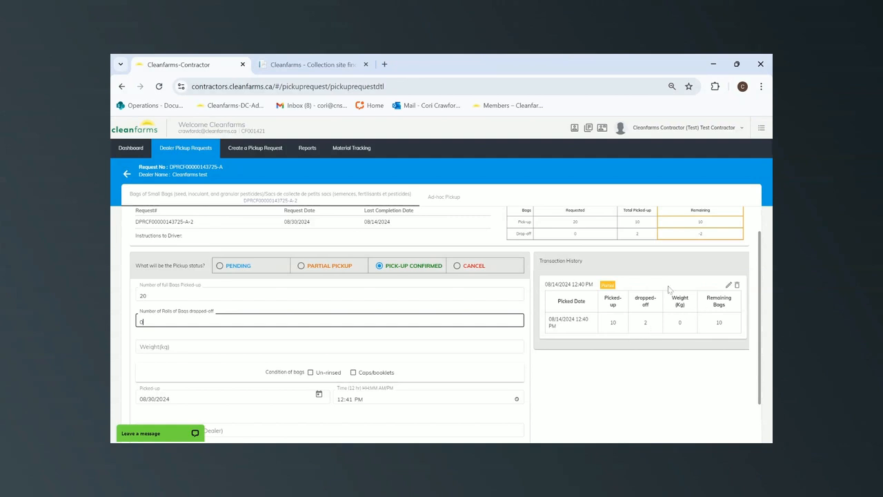
pyautogui.scroll(-2, 586, 386)
pyautogui.click(510, 425)
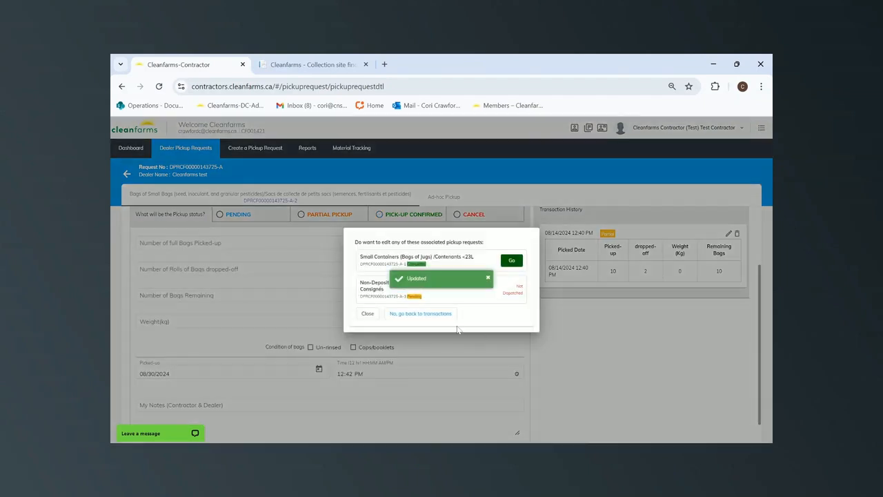
pyautogui.click(442, 314)
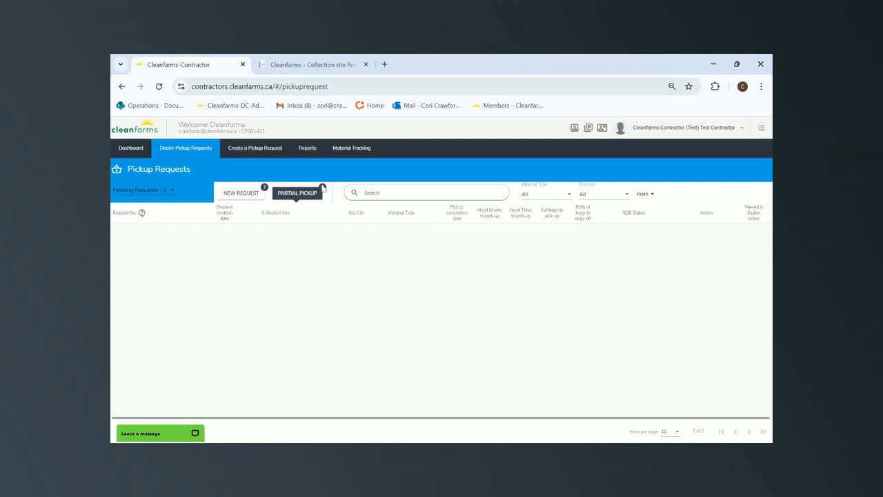
# Look for the small bags request among the completed requests, then return to the new pending requests
pyautogui.click(147, 194)
pyautogui.click(136, 205)
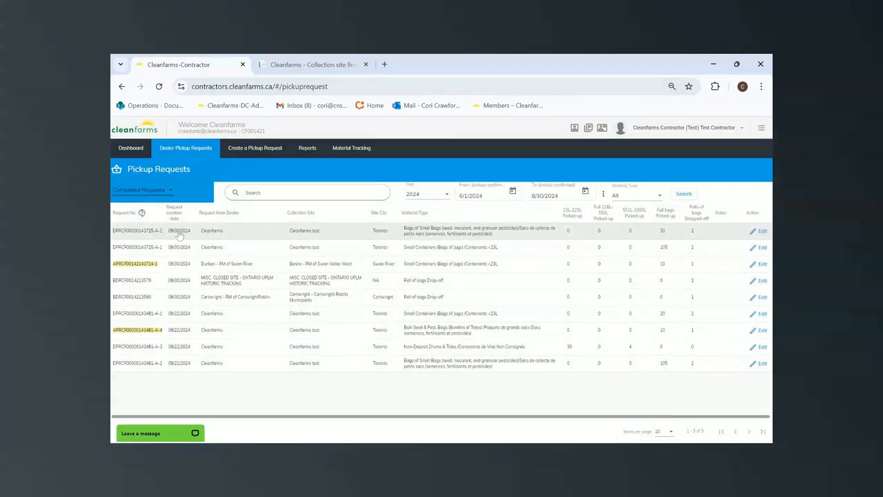
pyautogui.click(152, 193)
pyautogui.click(141, 174)
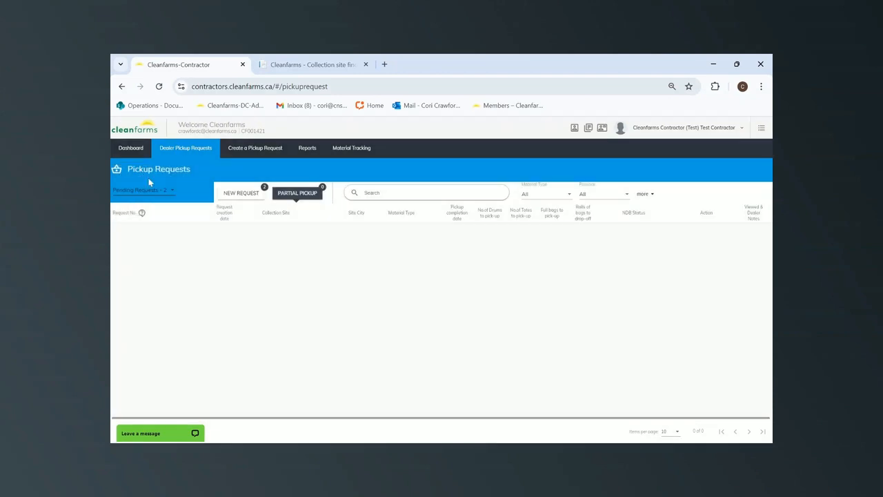
pyautogui.click(243, 193)
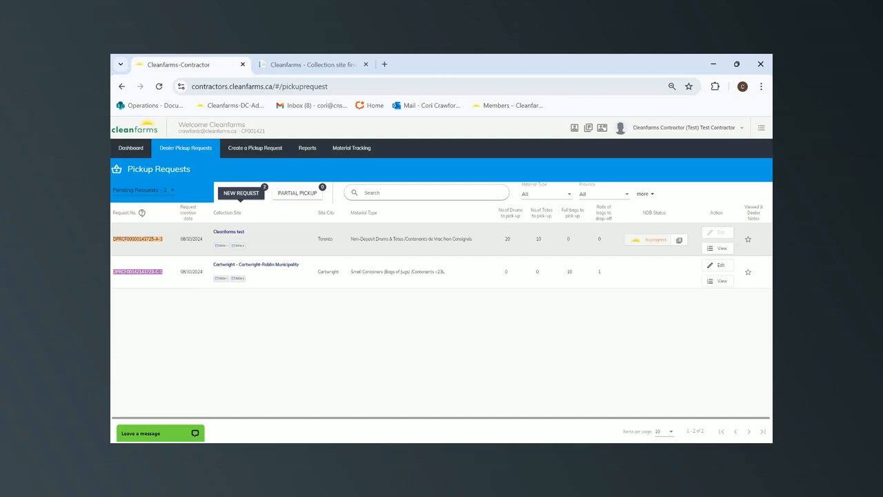
# Reload the pickup requests and mark the non-deposit drums and totes request as Dispatched, switching the status off and on again
pyautogui.click(159, 87)
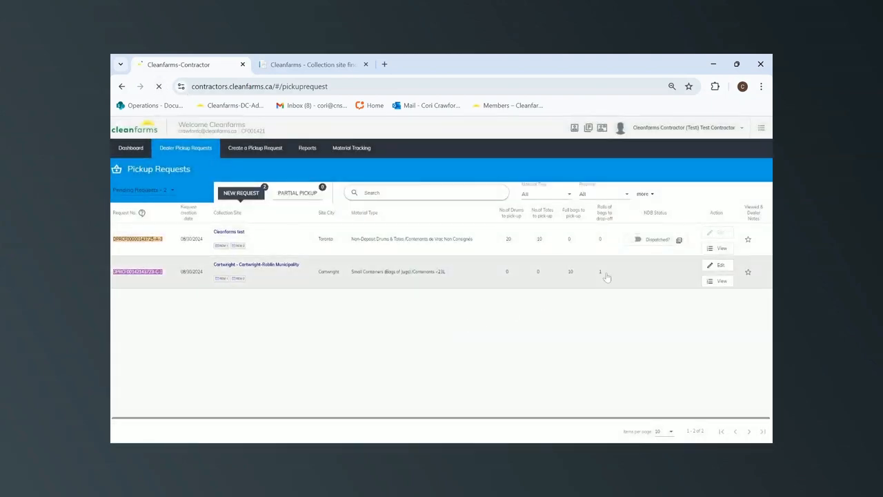
pyautogui.click(633, 238)
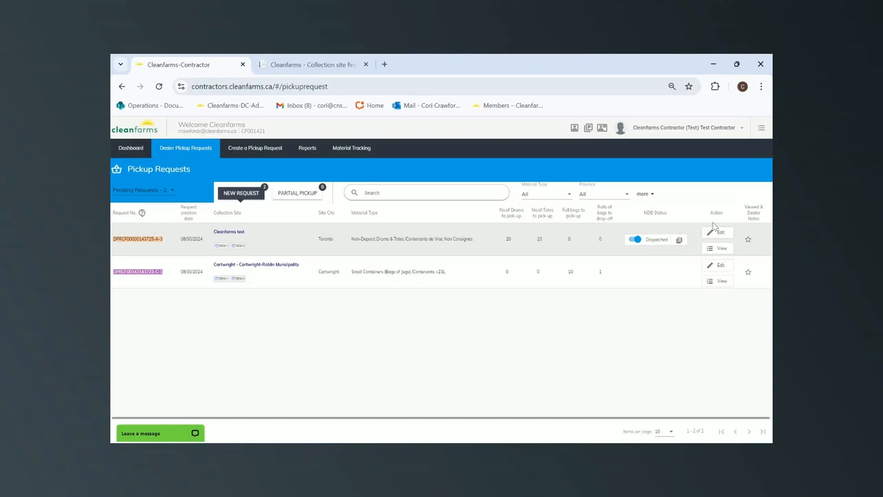
pyautogui.click(633, 240)
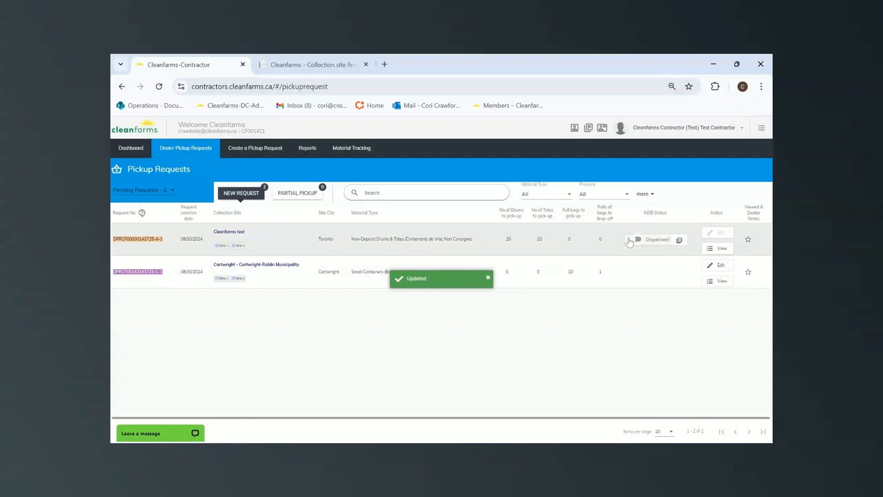
pyautogui.click(634, 240)
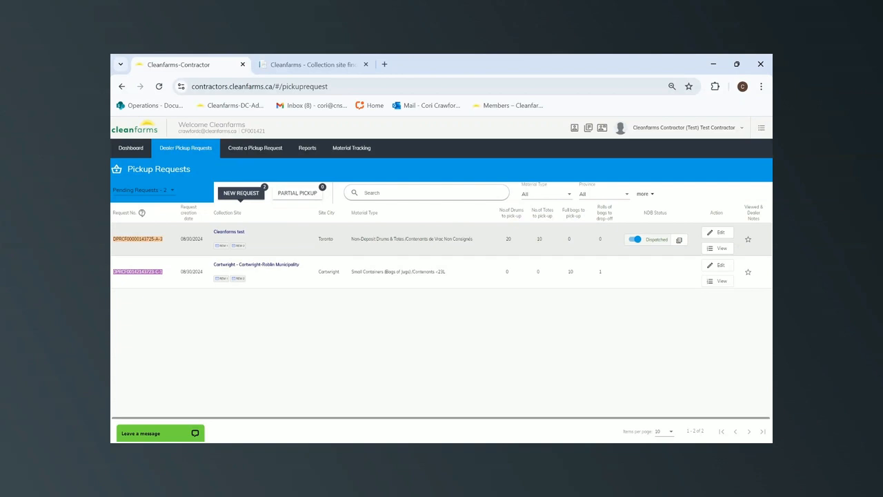
# Examine the bill of lading shipping document for the drums and totes request and return to the requests list
pyautogui.click(679, 241)
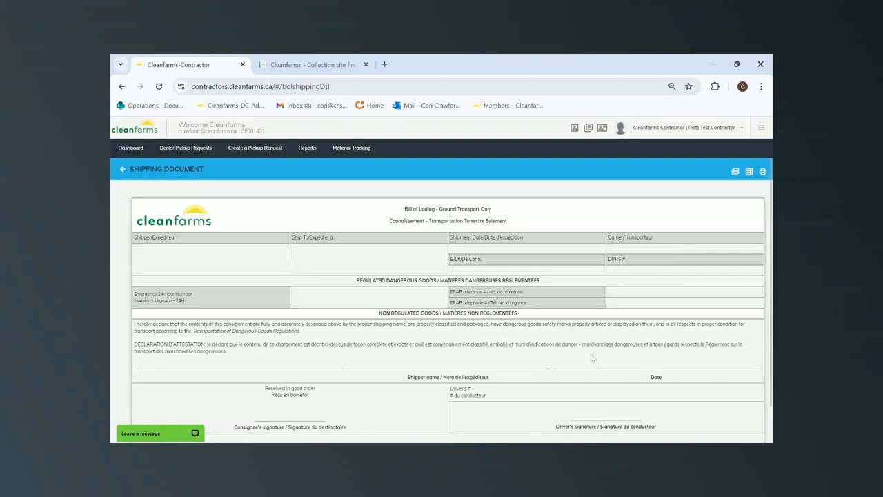
pyautogui.scroll(-1, 590, 353)
pyautogui.scroll(1, 590, 353)
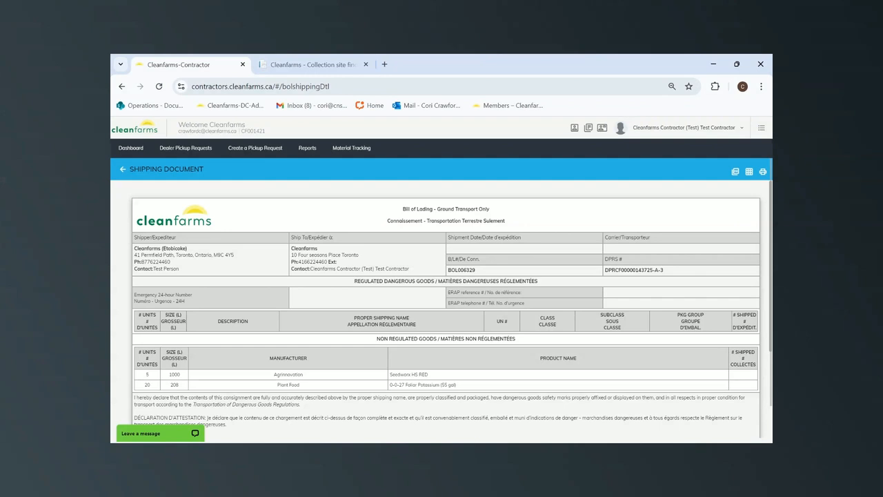
pyautogui.click(121, 169)
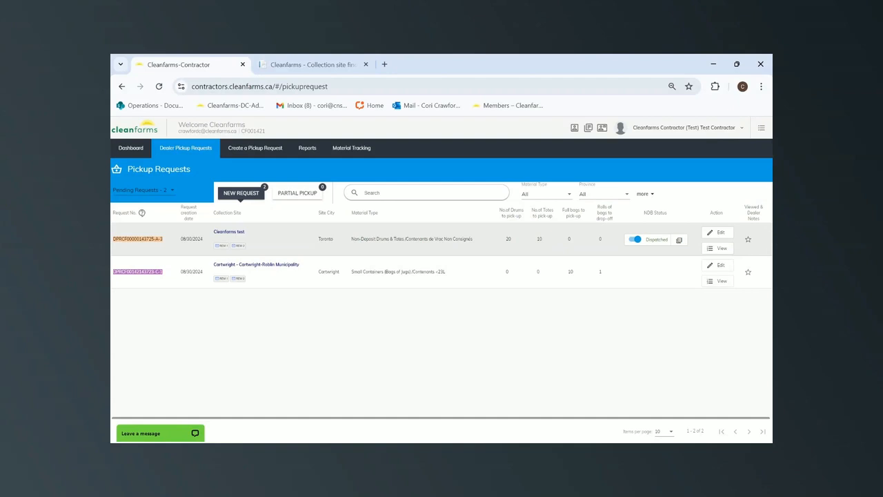
# Edit the drums and totes request: set Pick-up Confirmed, with current pick-ups of 6 for Seedworx HS RED and 25 for 0-0-27 Foliar Potassium
pyautogui.click(721, 232)
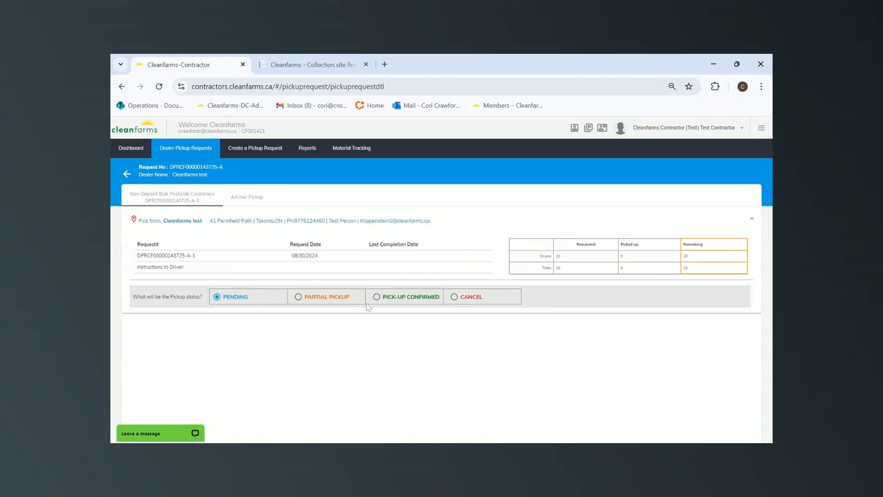
pyautogui.click(391, 302)
pyautogui.click(687, 338)
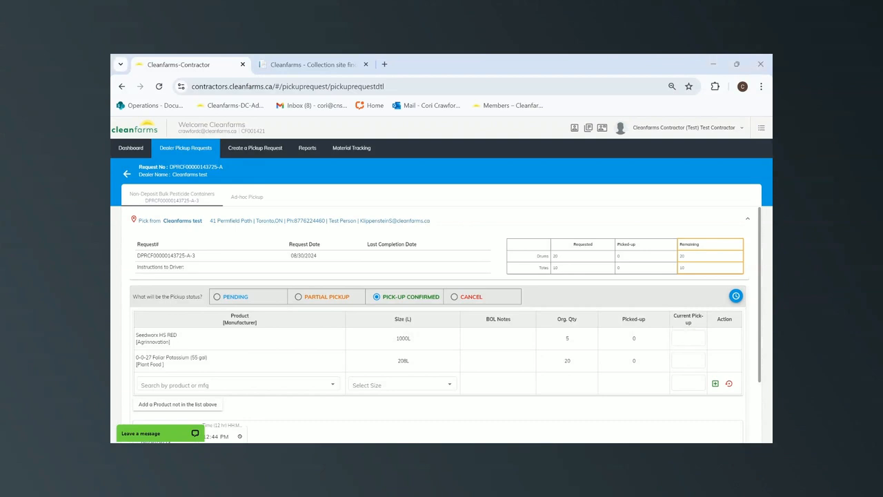
pyautogui.click(689, 338)
pyautogui.click(688, 360)
pyautogui.write('25')
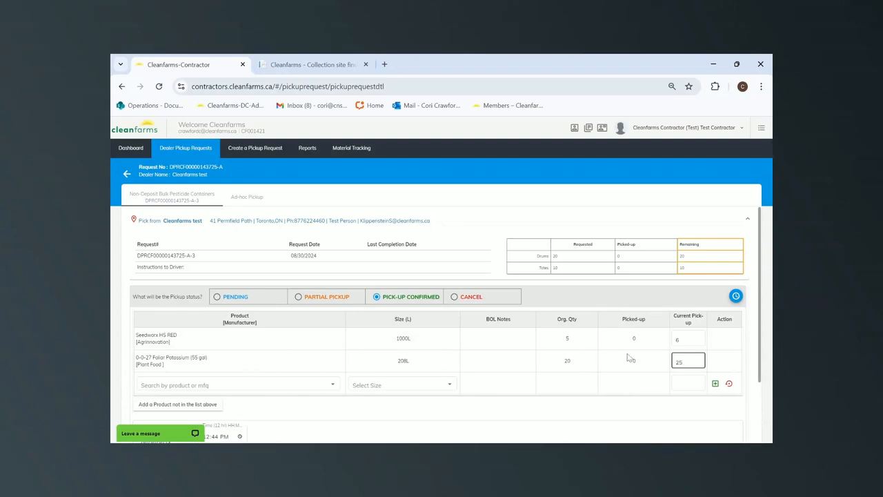
# Add (Disc) Drammatic (O) 2-5-0.2 (55 gal), size 208, as an extra product with a current pick-up of 5
pyautogui.click(336, 386)
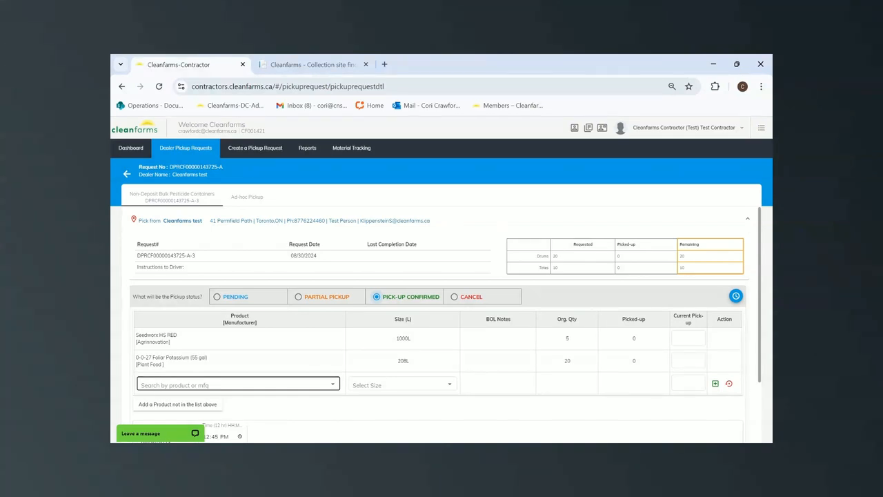
pyautogui.click(330, 386)
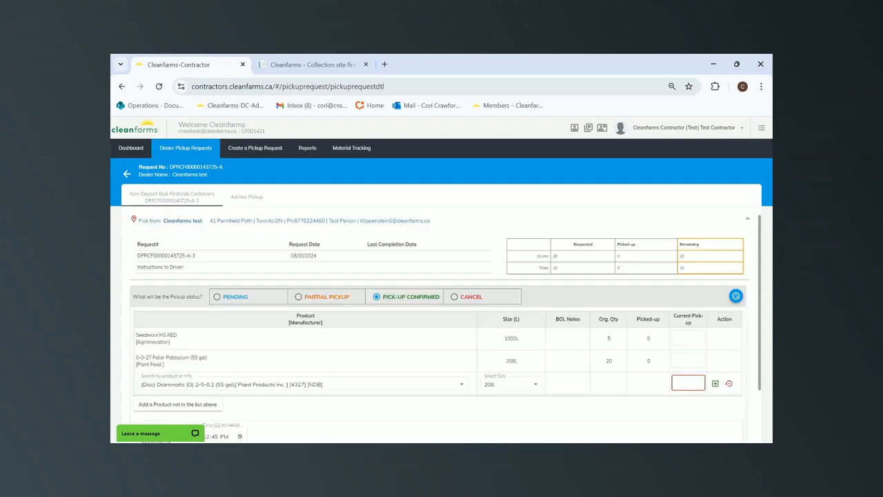
pyautogui.scroll(-2, 441, 304)
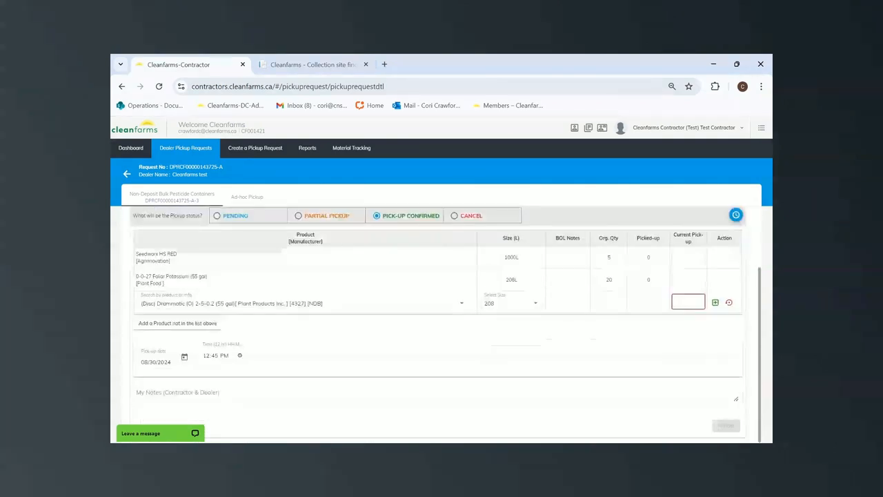
pyautogui.write('5')
pyautogui.click(714, 302)
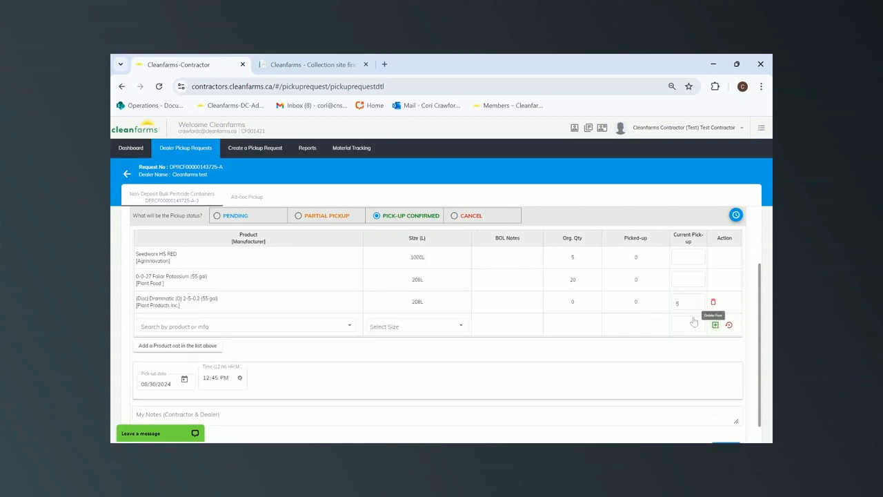
# Set the pick-up date of the drums and totes request to 08/14/2024
pyautogui.scroll(-1, 633, 364)
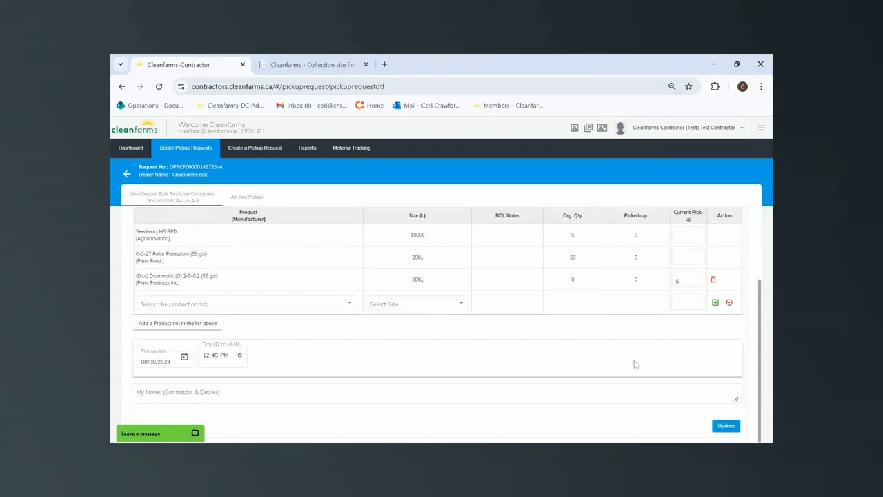
pyautogui.click(185, 356)
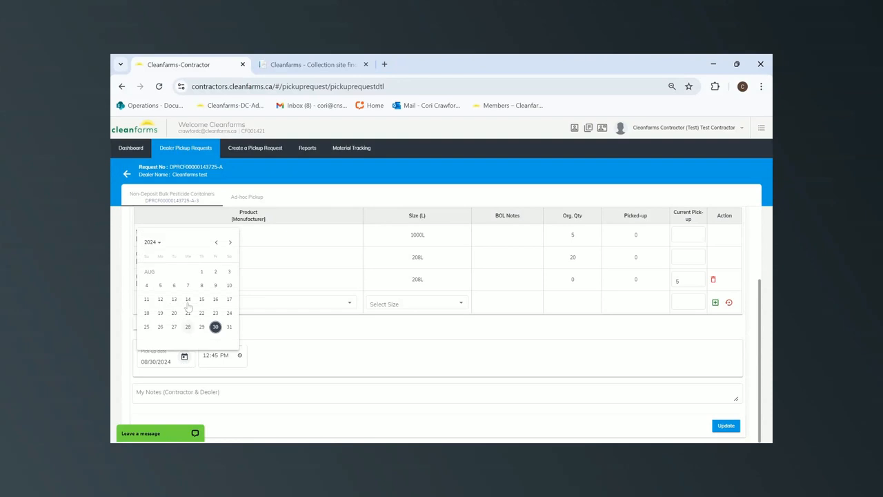
pyautogui.click(187, 300)
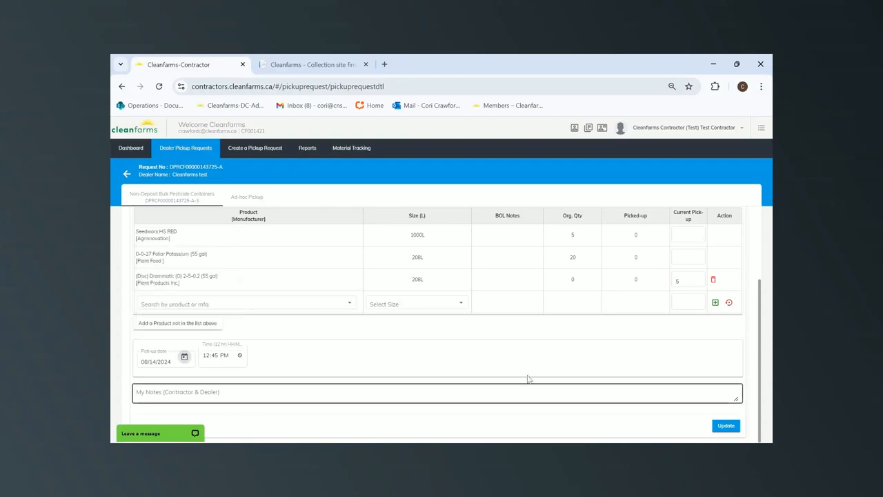
# Change the status to Partial Pickup, entering current pick-up 5 and balance 10 for Seedworx HS RED, 25 and 20 for 0-0-27 Foliar Potassium
pyautogui.scroll(2, 523, 340)
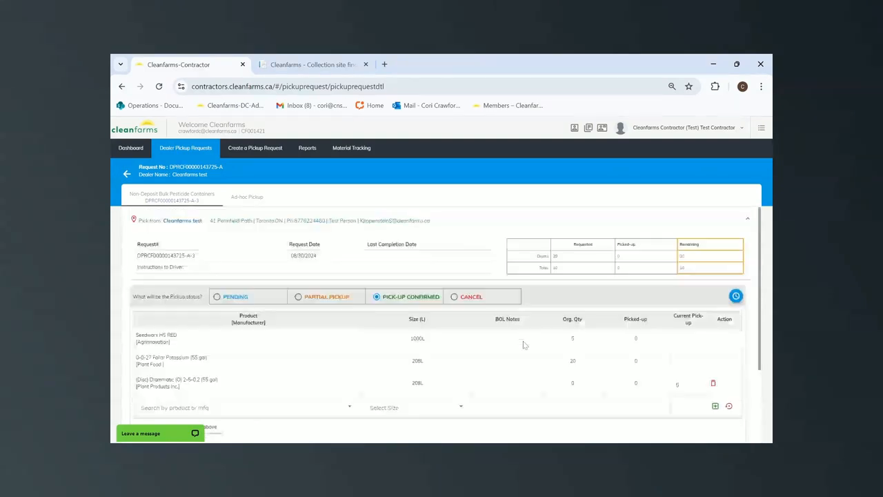
pyautogui.click(327, 299)
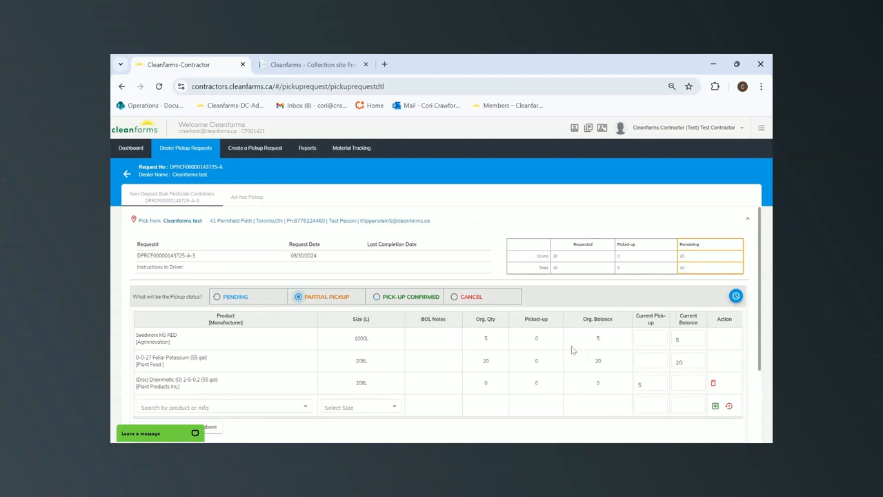
pyautogui.click(649, 337)
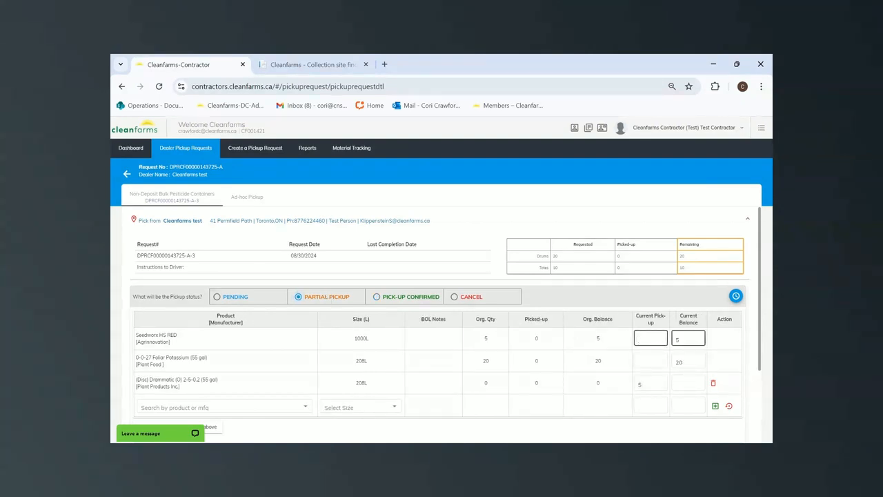
pyautogui.write('5')
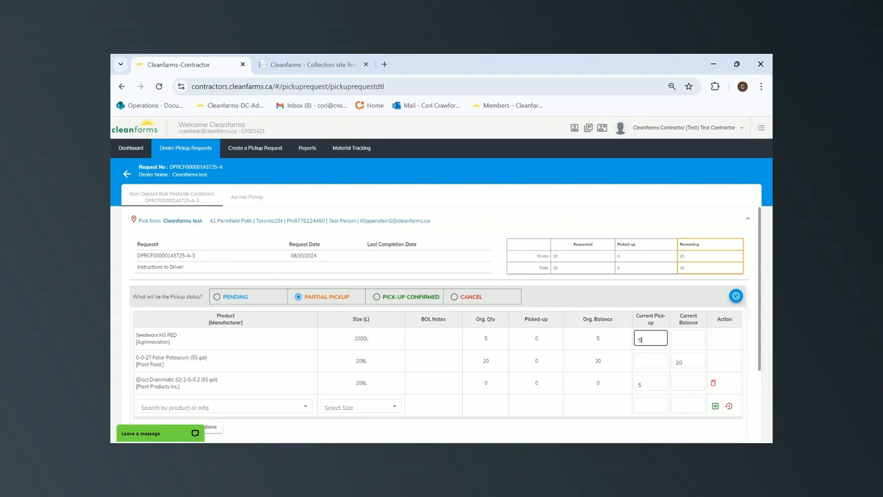
pyautogui.click(677, 338)
pyautogui.write('10')
pyautogui.click(638, 363)
pyautogui.write('25')
pyautogui.click(678, 361)
pyautogui.write('20')
pyautogui.click(643, 384)
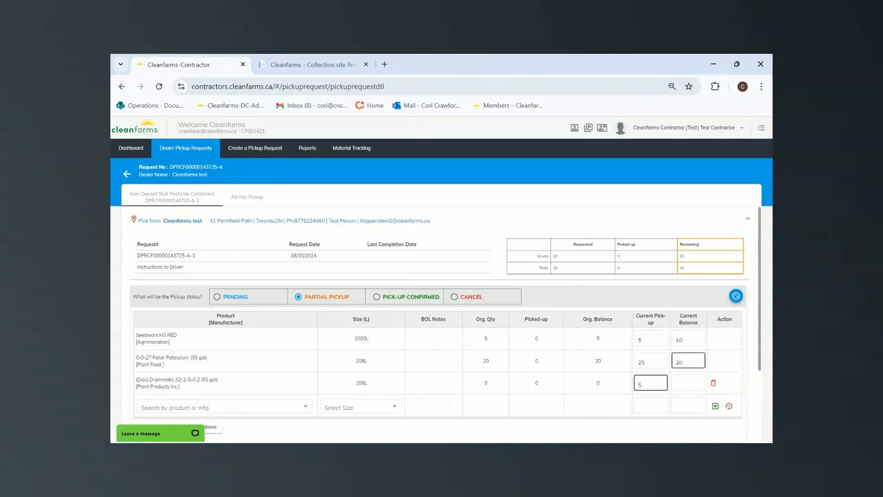
# Save the updated partial pickup and go back to the transactions without editing the associated requests
pyautogui.scroll(-3, 762, 338)
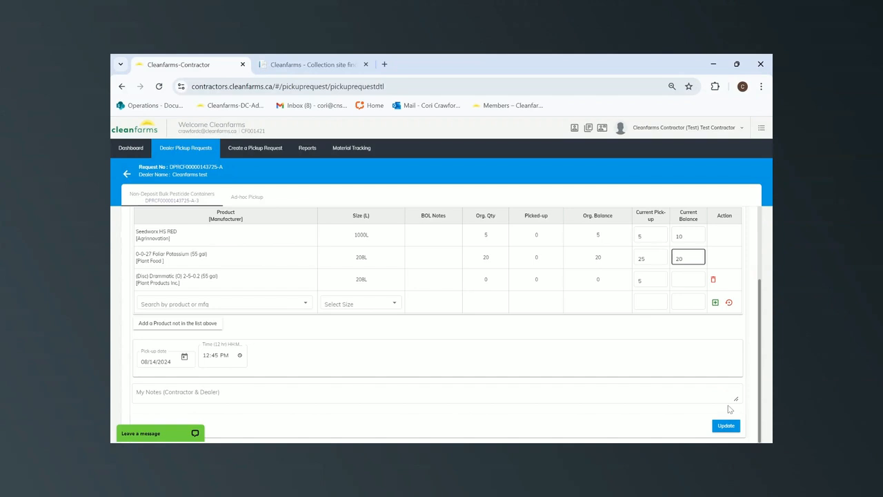
pyautogui.click(724, 428)
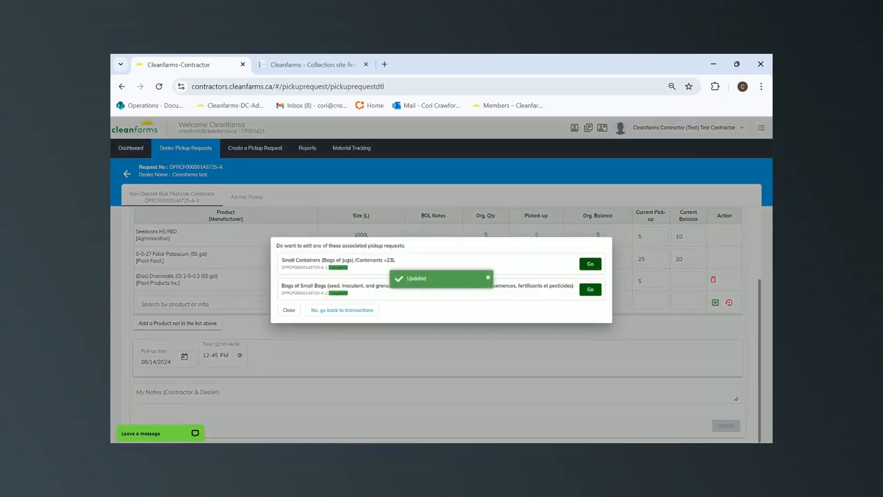
pyautogui.click(342, 310)
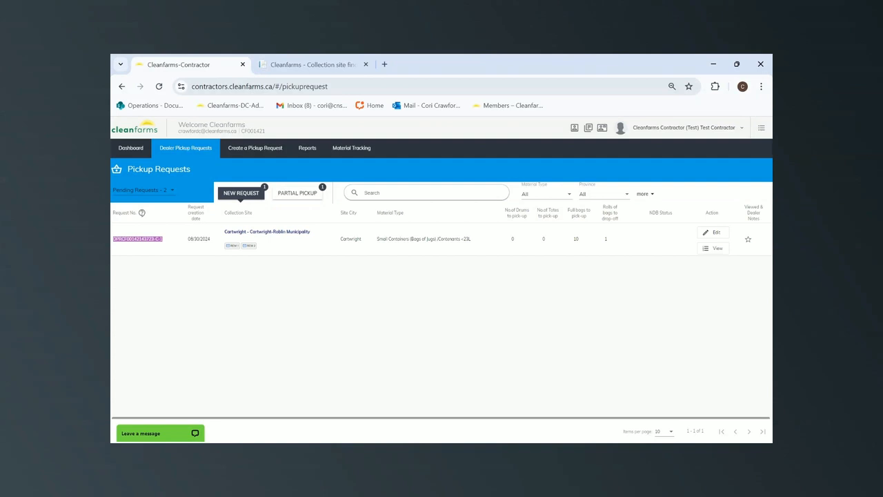
# Open the driver user accounts and examine the form for adding a new account, closing it without entering anything
pyautogui.click(574, 130)
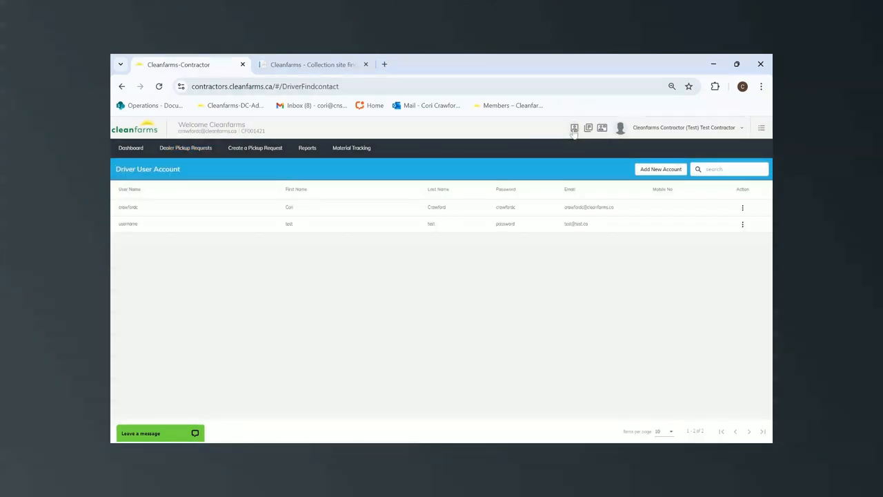
pyautogui.click(662, 173)
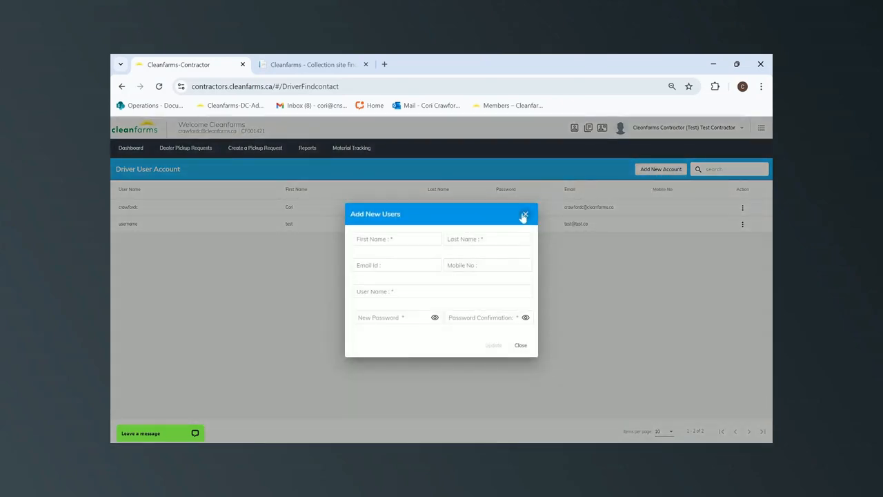
pyautogui.click(525, 214)
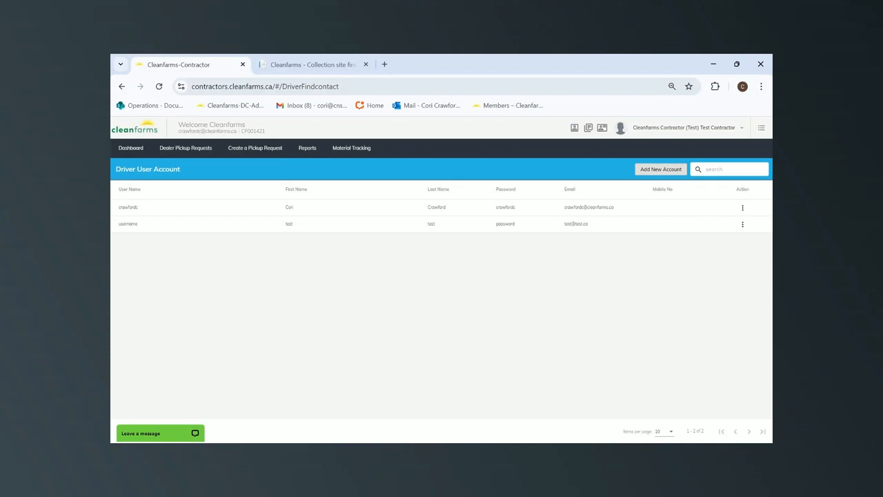
# Switch to the driver collection site finder and find all sites with Pending pickups on the map
pyautogui.click(326, 67)
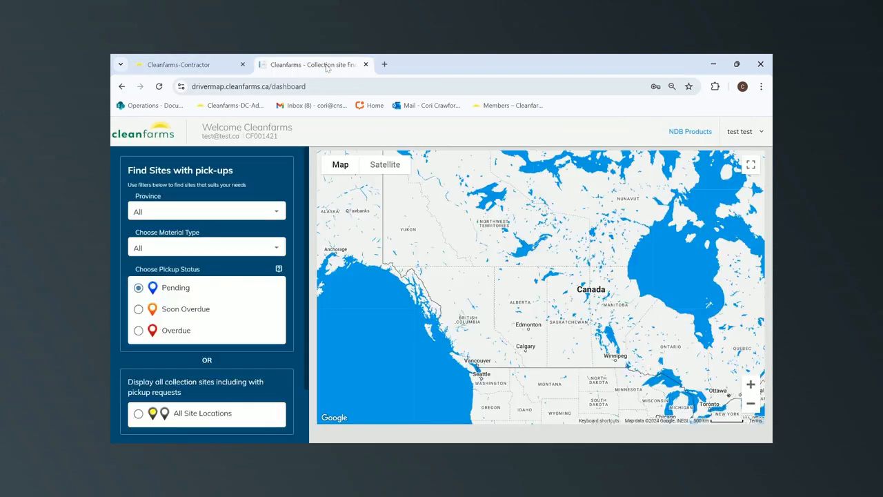
pyautogui.moveTo(455, 270); pyautogui.dragTo(414, 302)
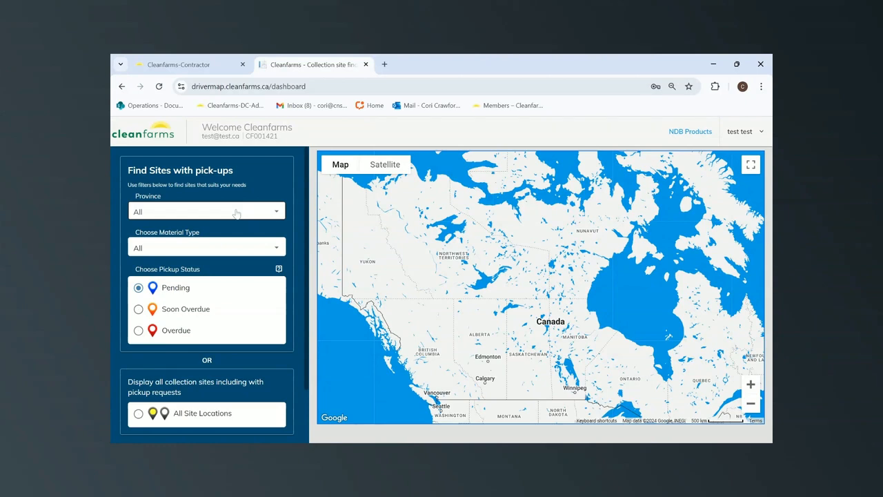
pyautogui.scroll(-2, 298, 362)
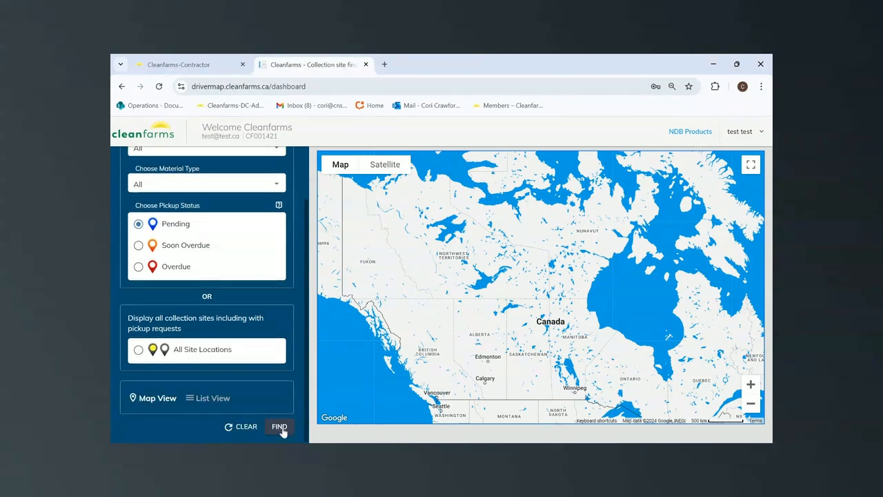
pyautogui.click(280, 428)
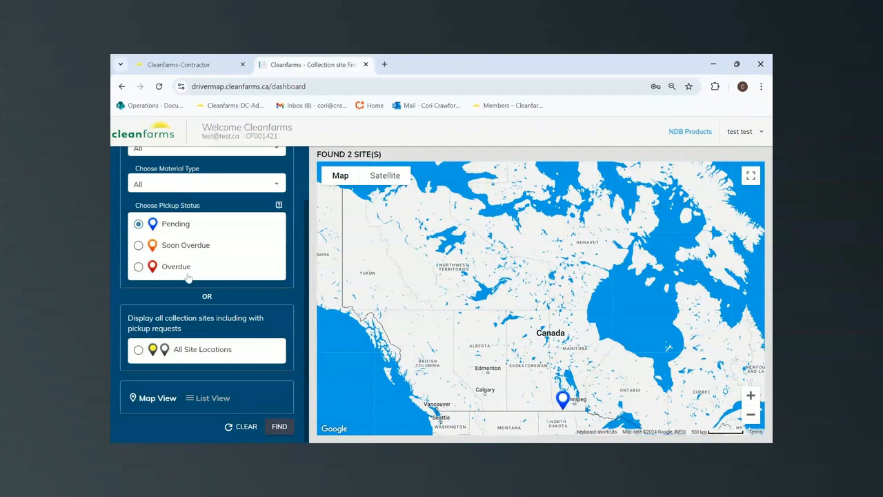
# Examine the pickup details of the Cartwright-Roblin Municipality site and its bags pickup form, closing them without changes
pyautogui.click(563, 399)
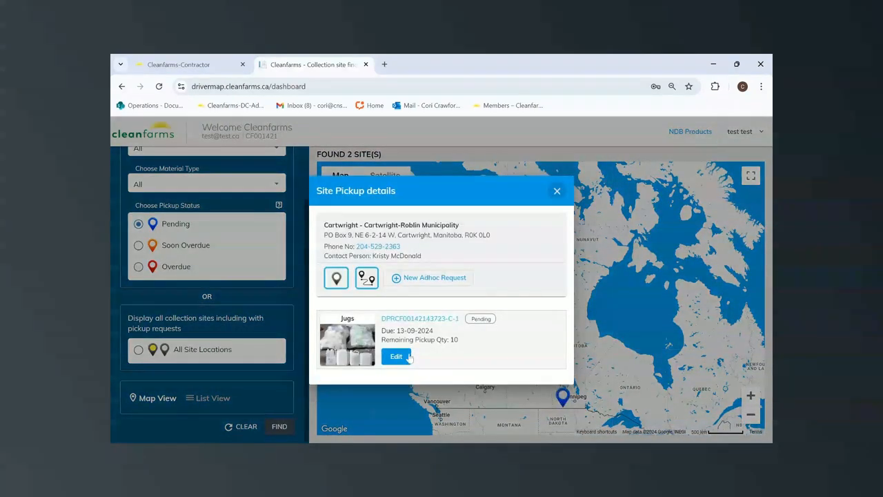
pyautogui.click(403, 357)
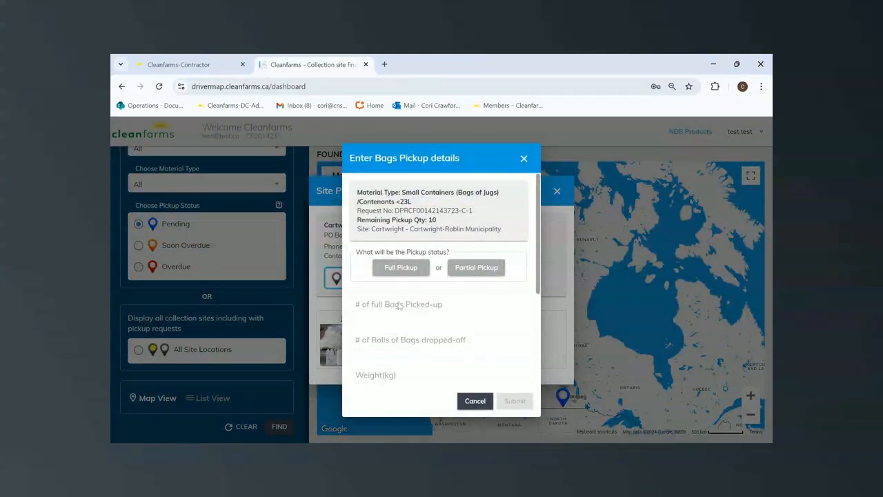
pyautogui.click(525, 160)
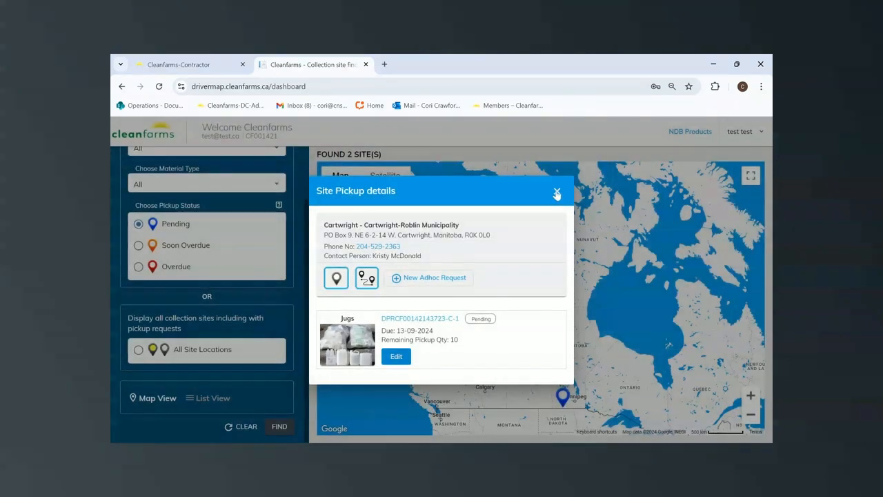
pyautogui.click(557, 192)
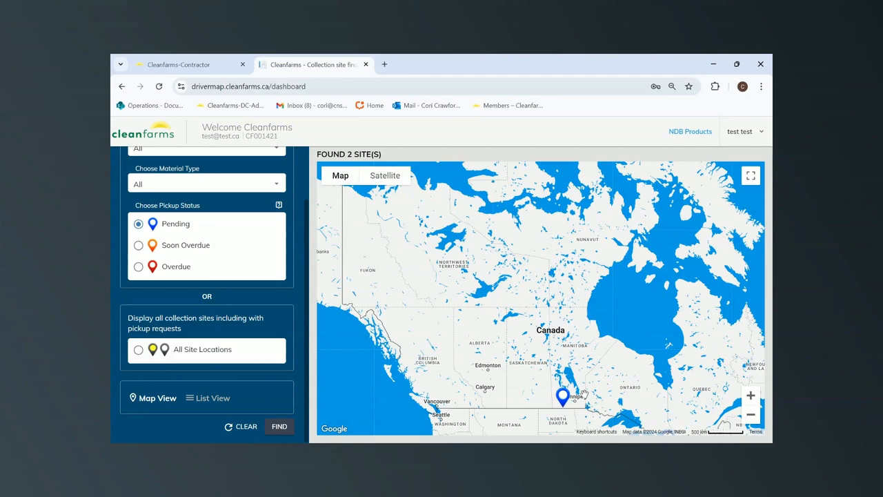
pyautogui.click(564, 398)
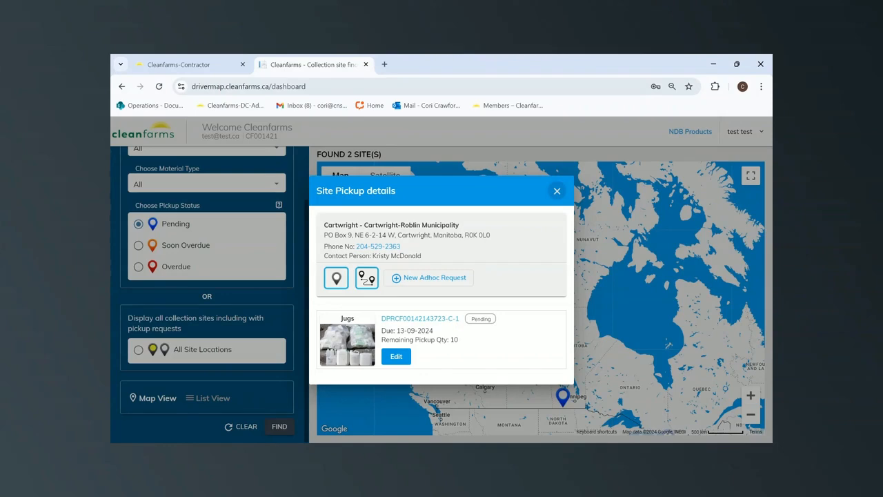
pyautogui.click(556, 191)
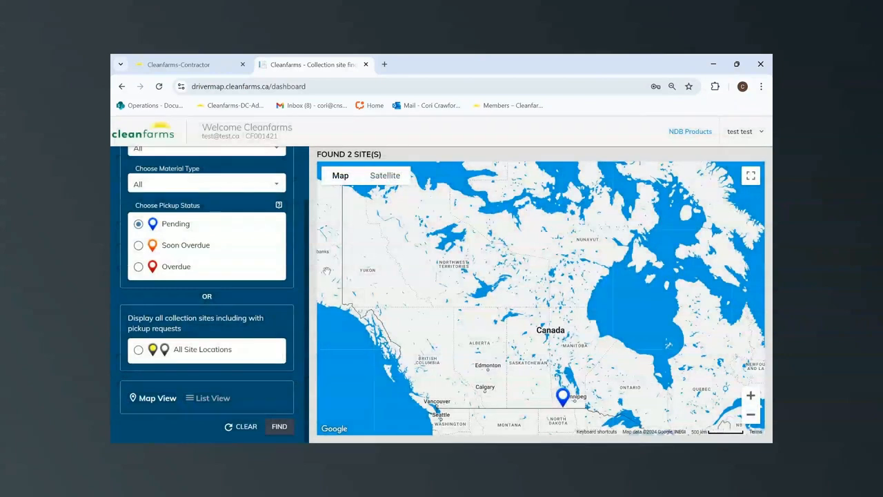
# Find all site locations across all provinces on the map
pyautogui.click(138, 351)
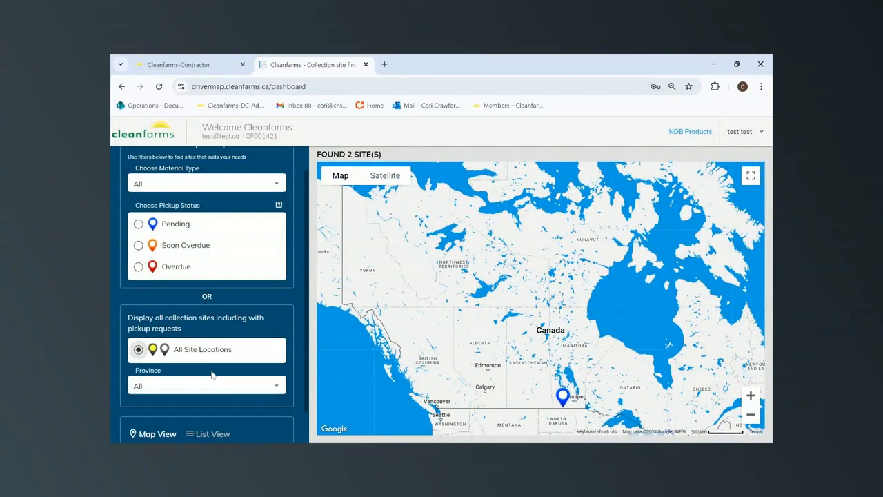
pyautogui.scroll(-1, 246, 378)
pyautogui.click(280, 426)
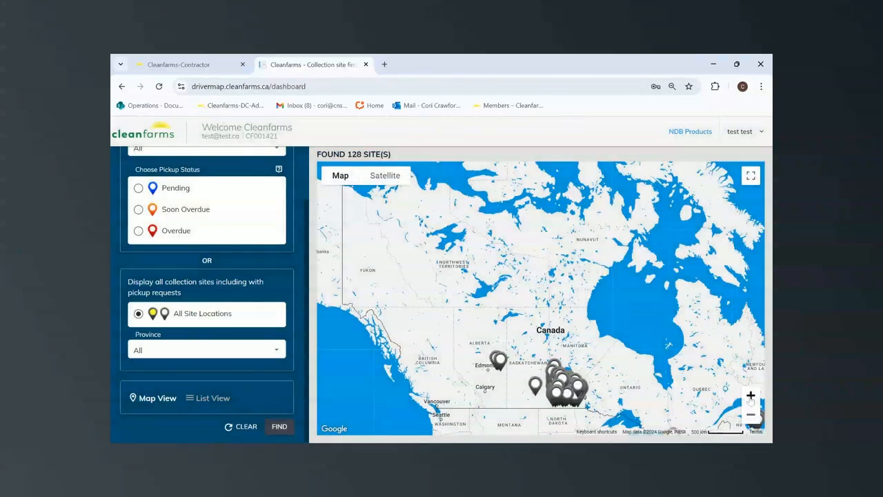
# Examine the southern Manitoba collection sites up close, looking for the highlighted site near Cartwright
pyautogui.click(750, 395)
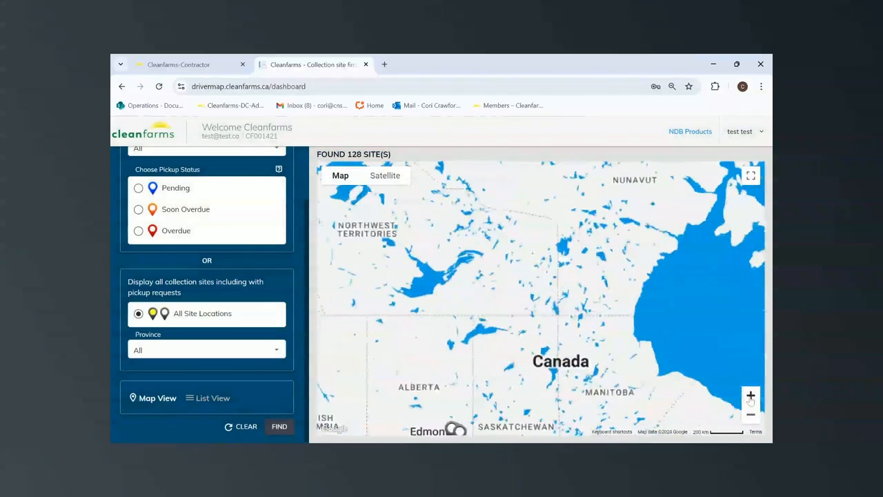
pyautogui.click(750, 395)
pyautogui.click(750, 395)
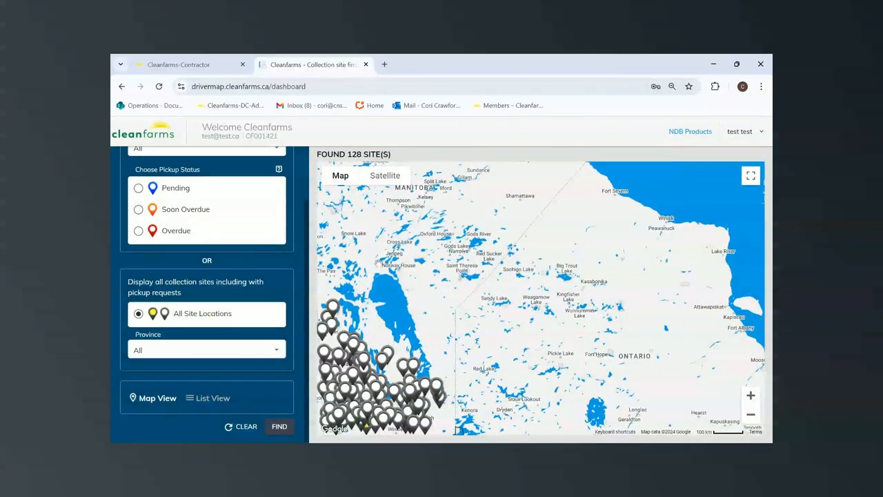
pyautogui.moveTo(662, 430); pyautogui.dragTo(739, 371)
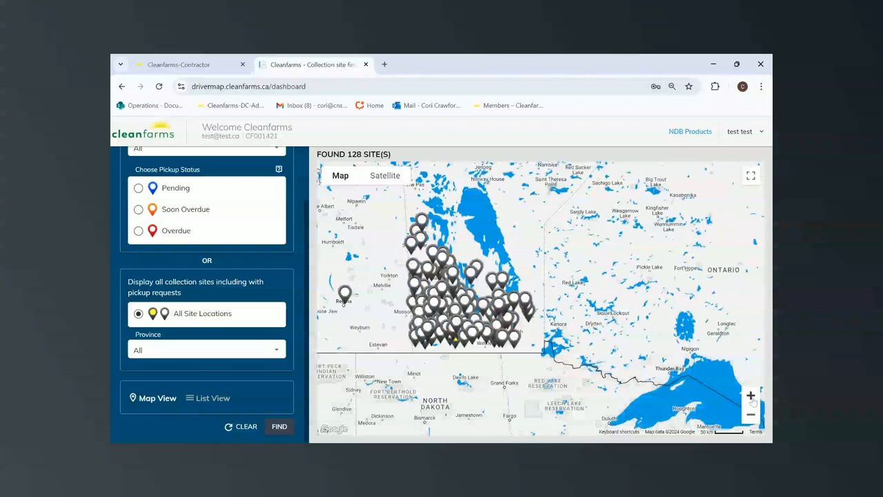
pyautogui.click(750, 396)
pyautogui.click(750, 395)
pyautogui.moveTo(552, 369); pyautogui.dragTo(738, 268)
pyautogui.moveTo(428, 339)
pyautogui.moveTo(427, 340); pyautogui.dragTo(509, 330)
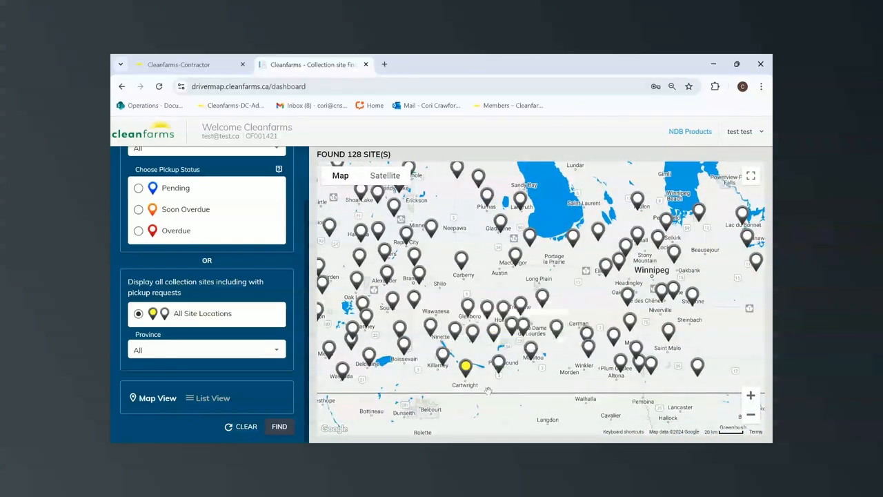
pyautogui.moveTo(468, 382)
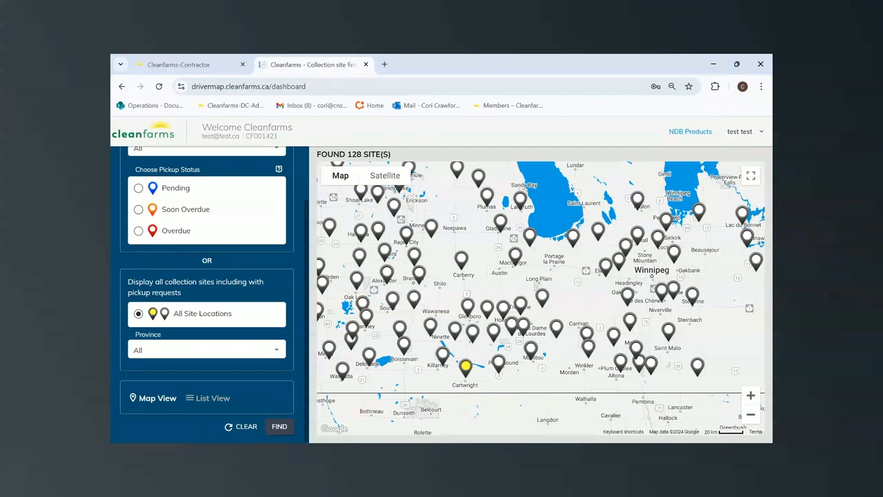
# Open the NDB product list from the driver collection site map
pyautogui.click(498, 366)
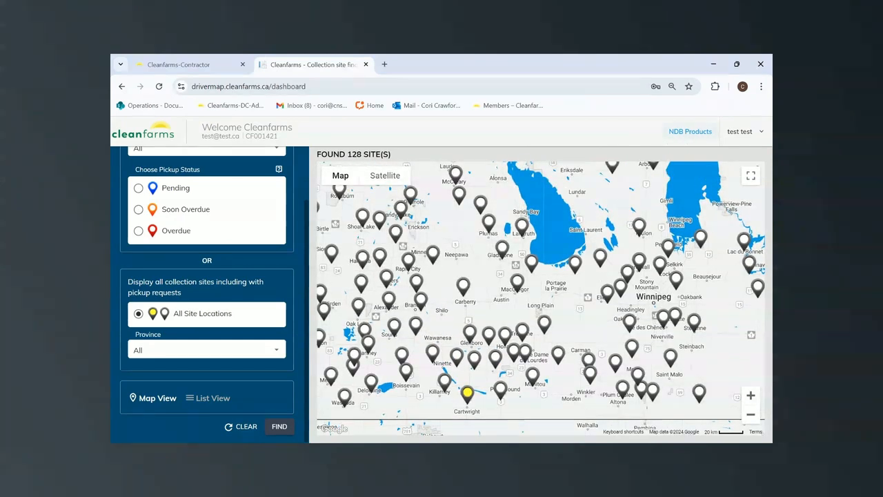
pyautogui.click(688, 132)
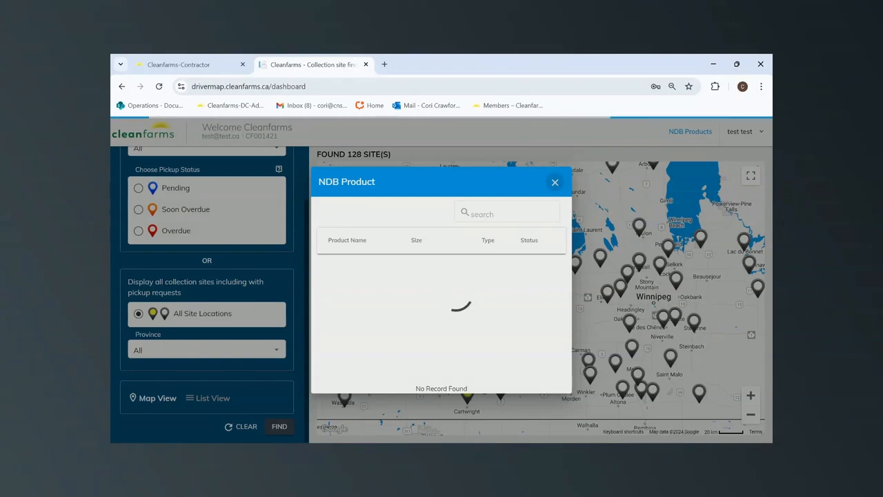
# Switch to the contractor portal and view the dealer pickup requests
pyautogui.click(200, 64)
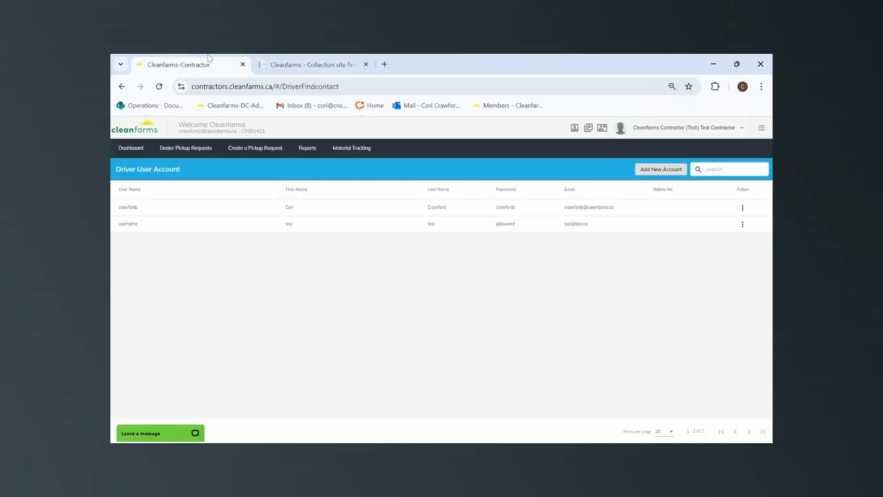
pyautogui.click(184, 149)
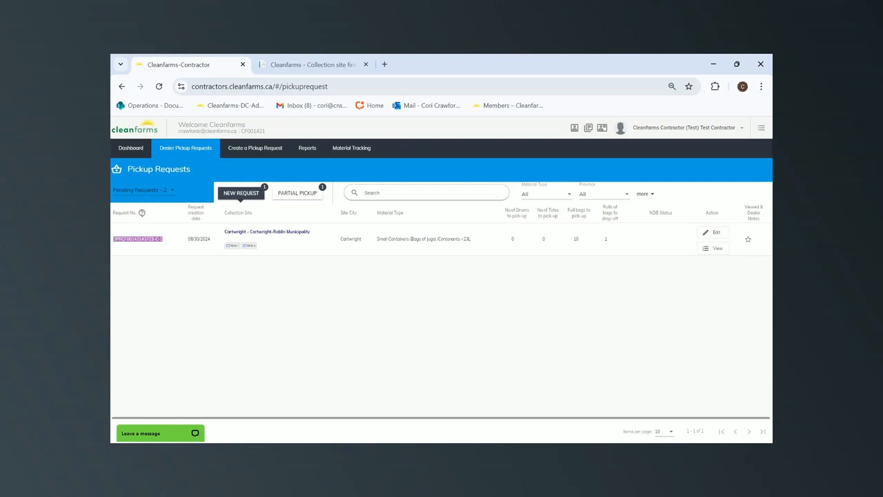
pyautogui.moveTo(231, 156)
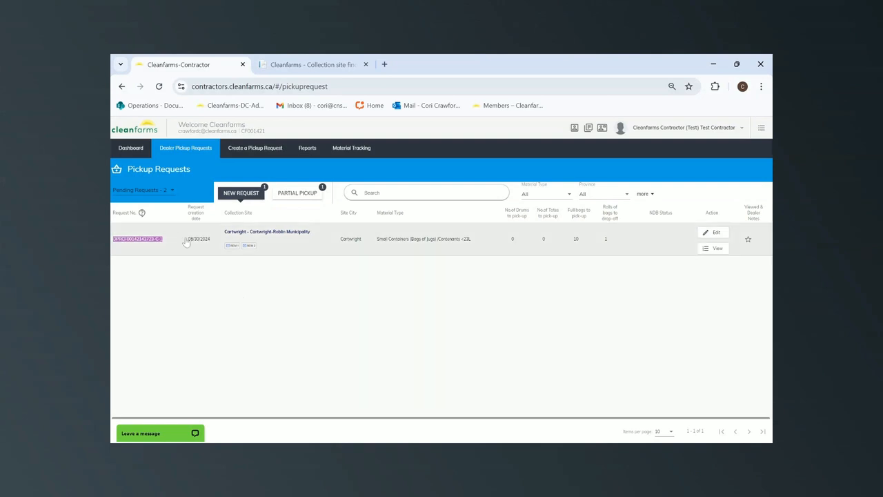
# Start a new adhoc request for the Cartwright-Roblin Municipality site and examine its small containers pickup fields
pyautogui.moveTo(264, 152)
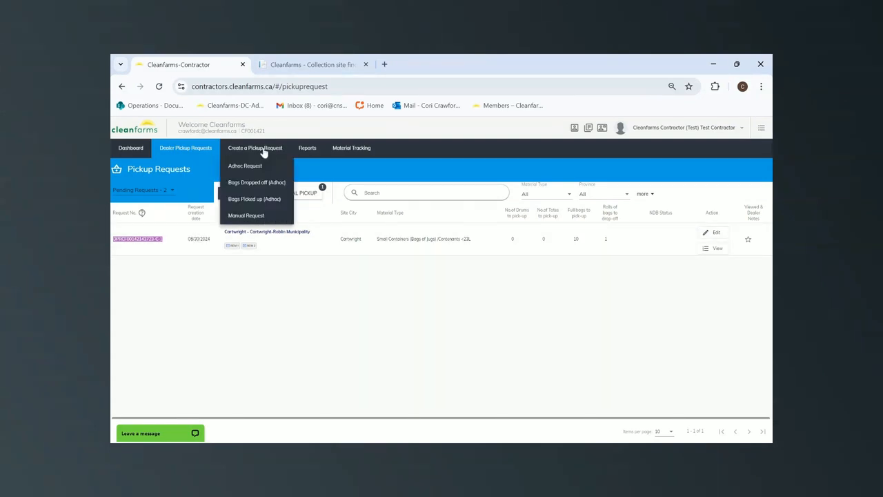
pyautogui.click(247, 165)
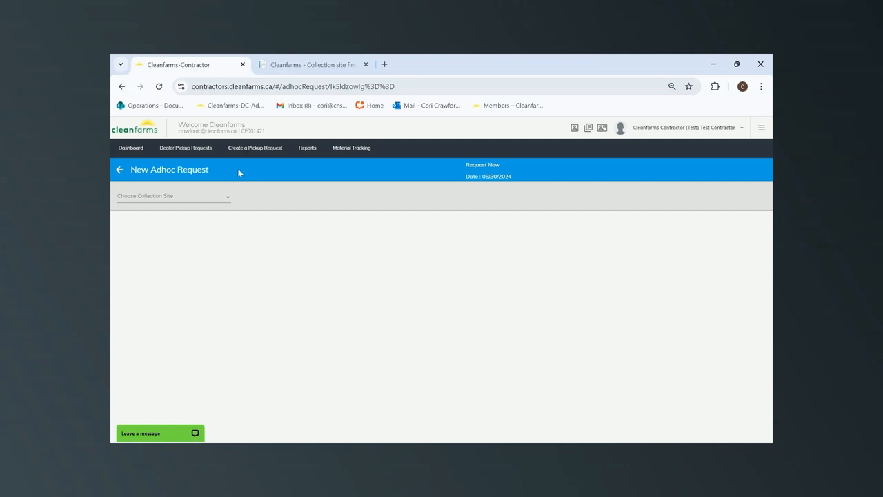
pyautogui.click(209, 204)
pyautogui.scroll(-5, 228, 206)
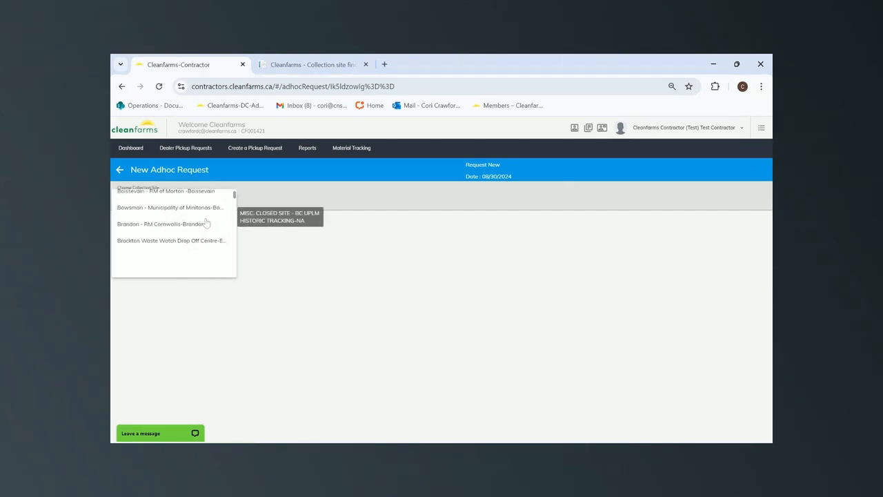
pyautogui.click(181, 229)
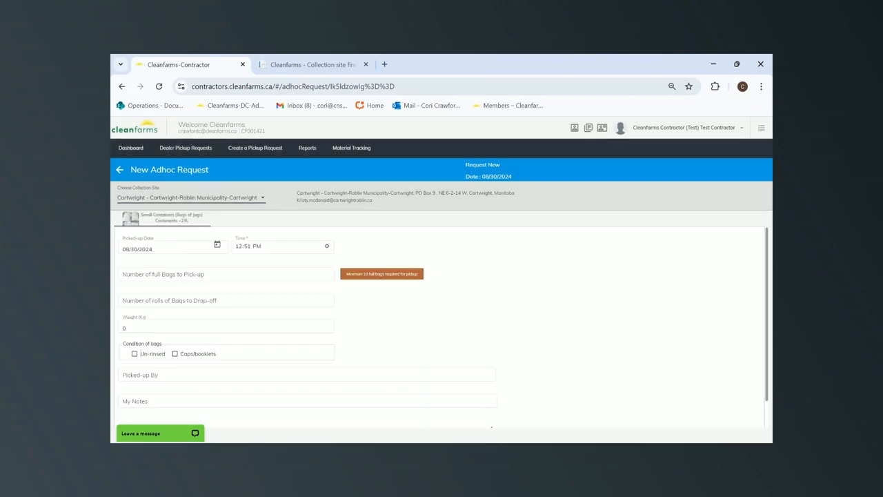
pyautogui.click(178, 278)
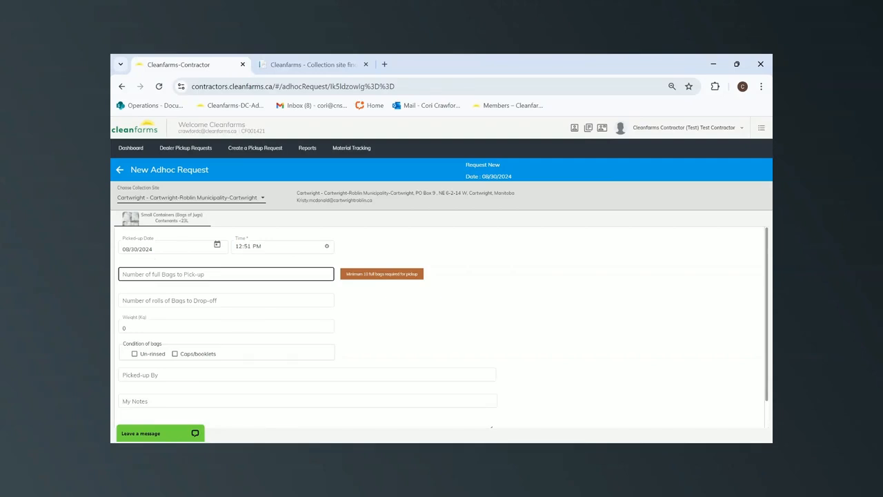
pyautogui.scroll(-1, 193, 298)
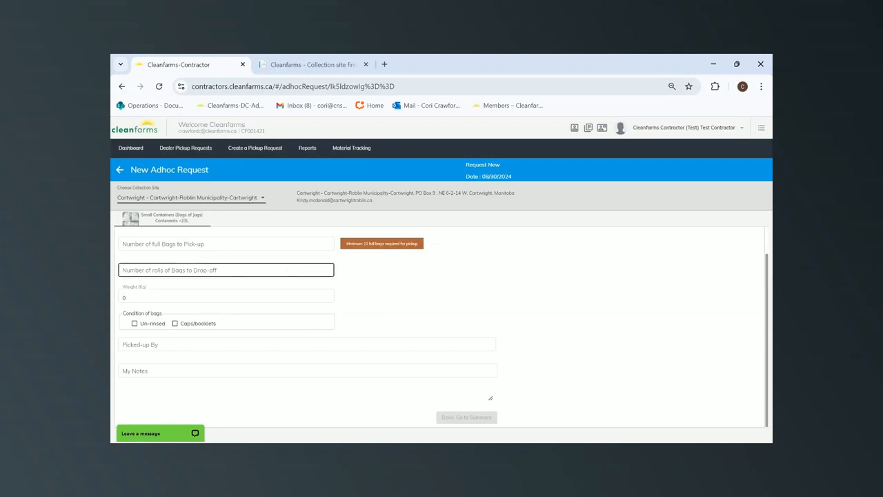
pyautogui.scroll(1, 193, 271)
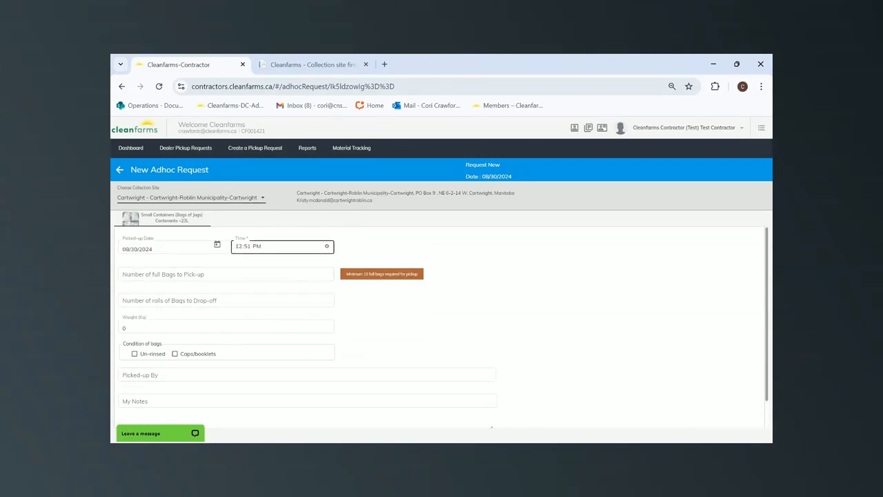
# Record and submit an adhoc drop-off of 2 bags for the dealer Cleanfarms test-Toronto-Ontario
pyautogui.click(271, 149)
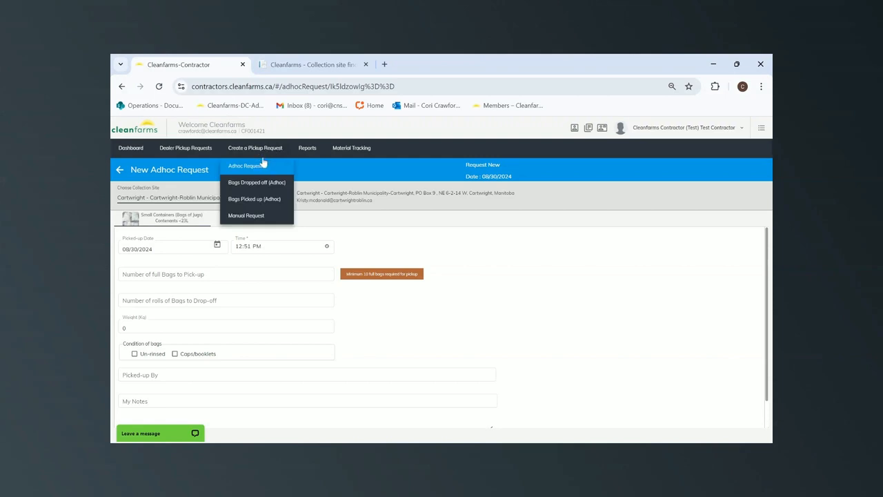
pyautogui.click(261, 183)
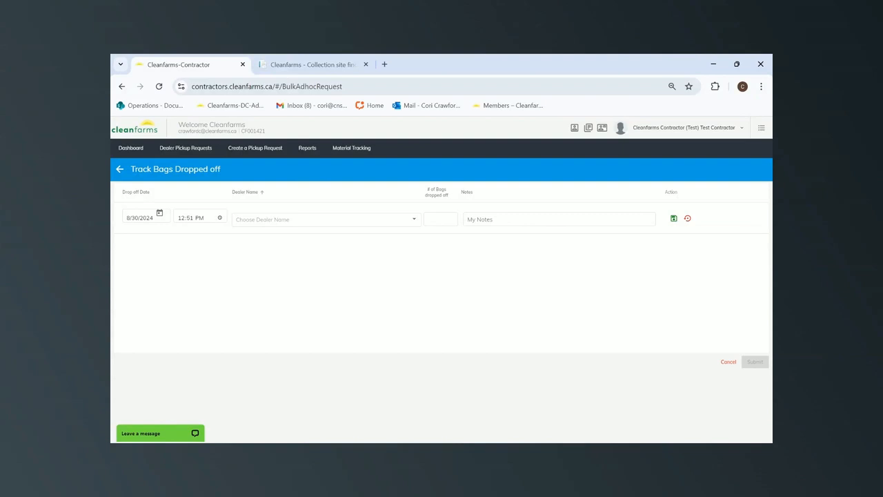
pyautogui.click(257, 149)
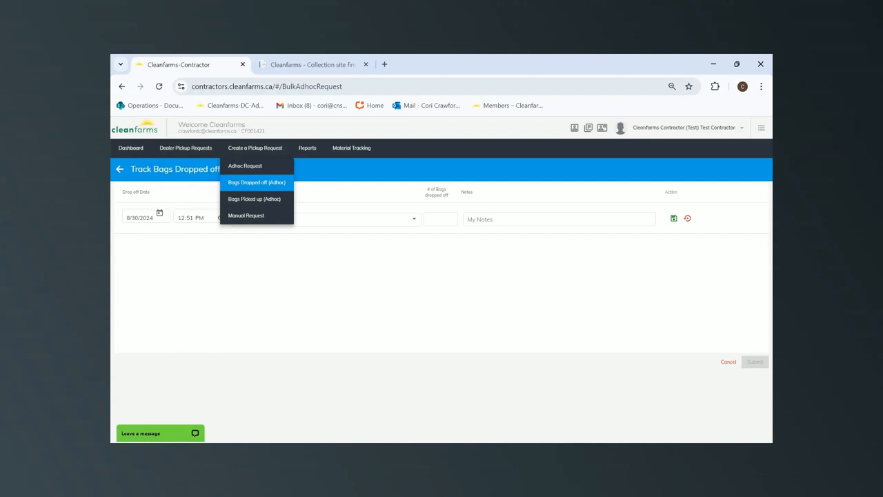
pyautogui.click(243, 184)
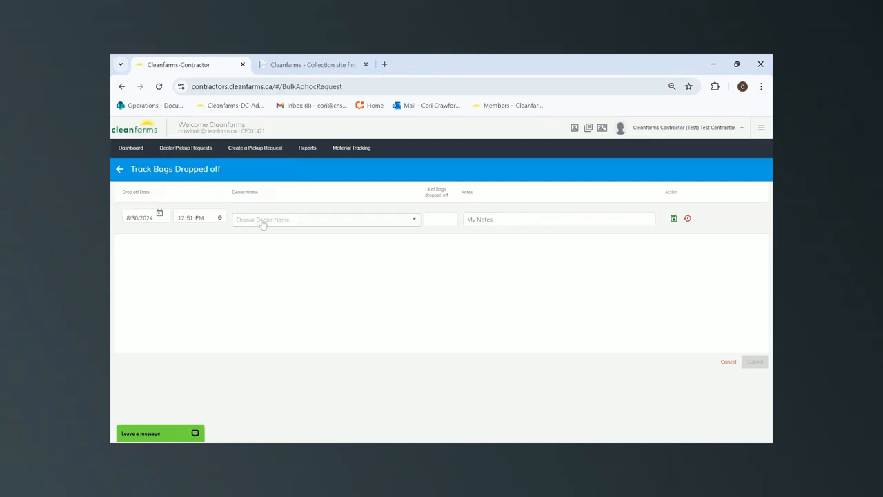
pyautogui.click(290, 220)
pyautogui.scroll(-5, 312, 275)
pyautogui.click(311, 275)
pyautogui.click(440, 219)
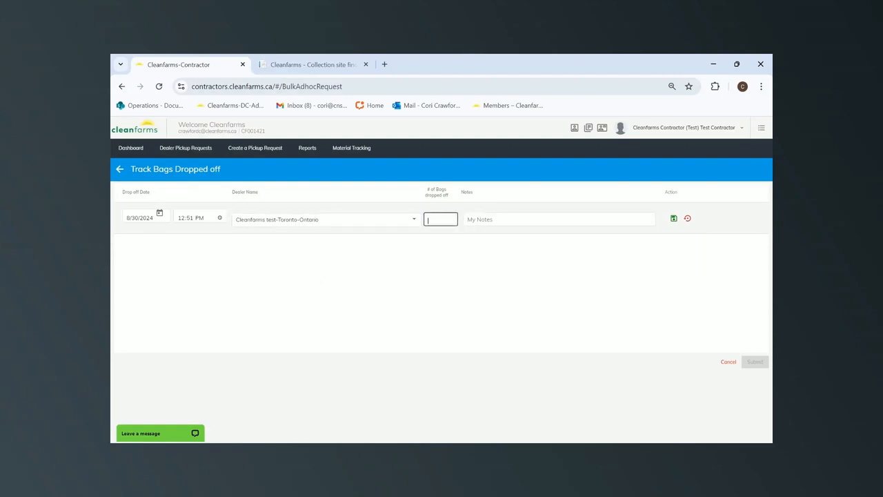
pyautogui.write('2')
pyautogui.click(673, 218)
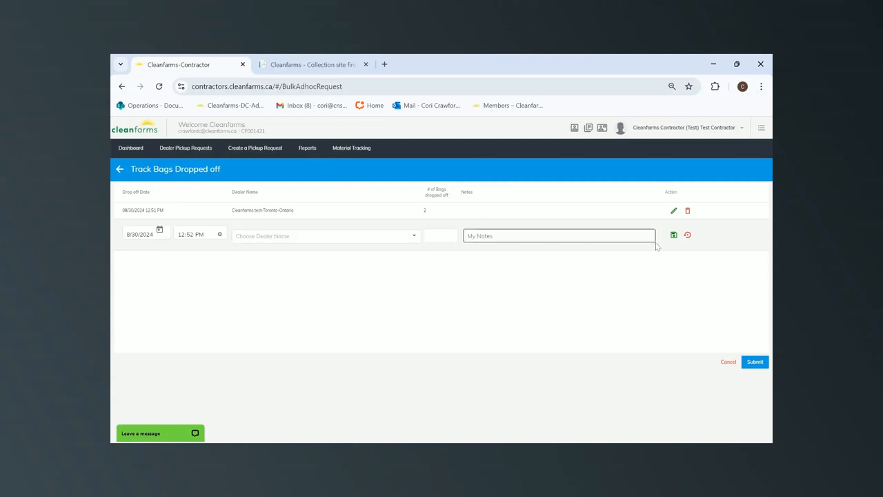
pyautogui.click(747, 366)
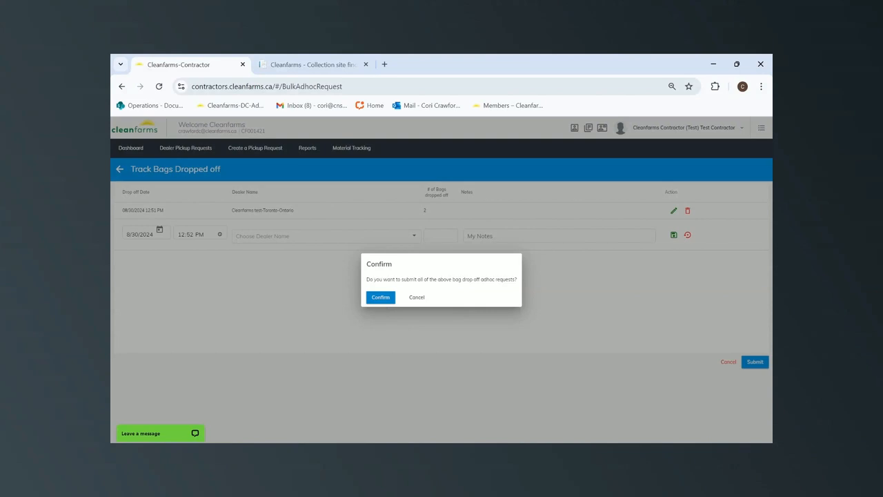
pyautogui.click(379, 299)
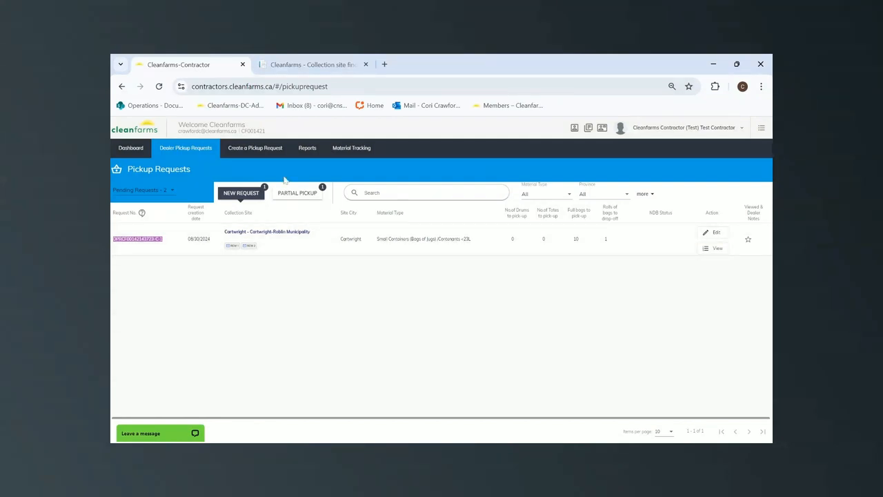
# Add an adhoc bags pickup for Brockton Waste Watch Drop Off Centre-Elmsdale: Twine (Full Collection Bags), 10 picked up, 1 dropped off
pyautogui.click(262, 151)
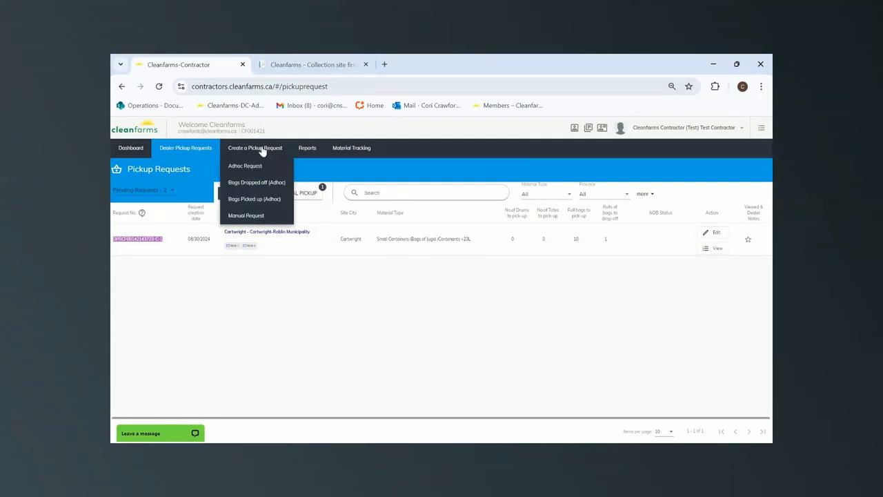
pyautogui.click(260, 201)
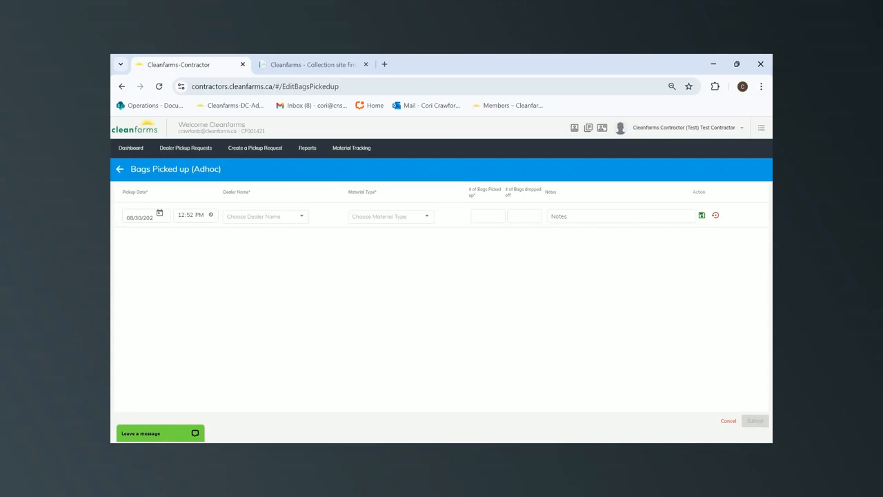
pyautogui.click(297, 217)
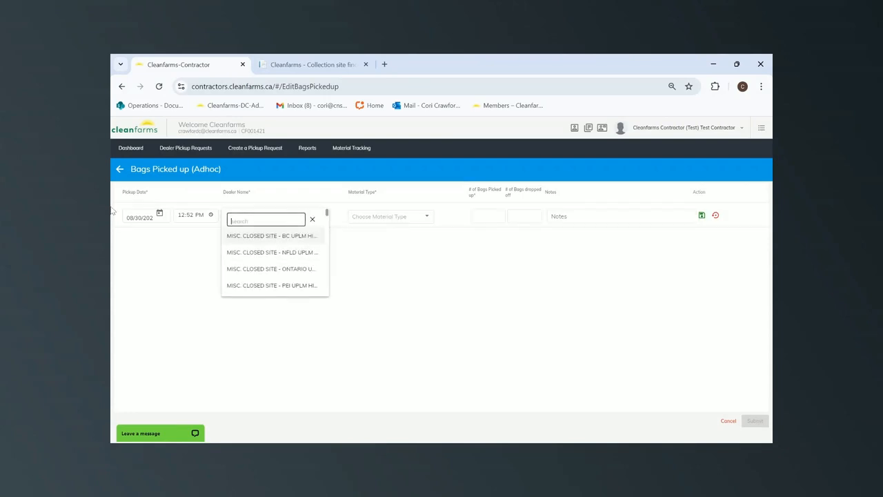
pyautogui.scroll(-3, 270, 265)
pyautogui.click(274, 268)
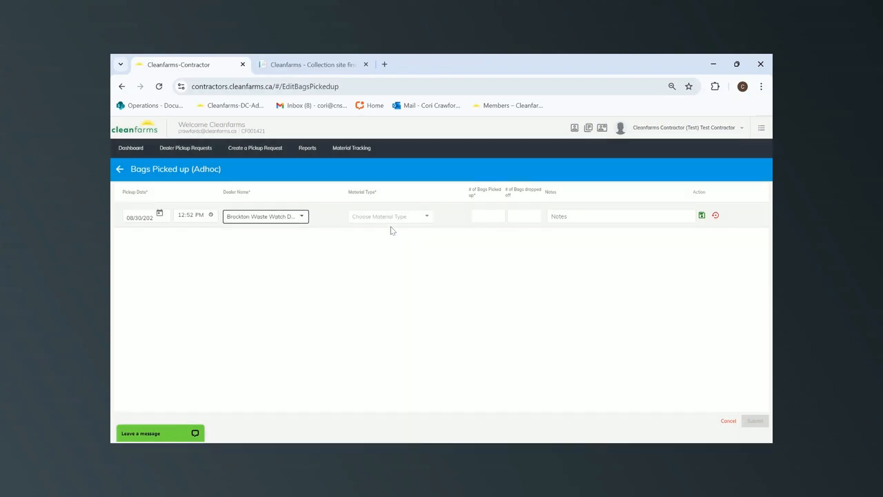
pyautogui.click(388, 218)
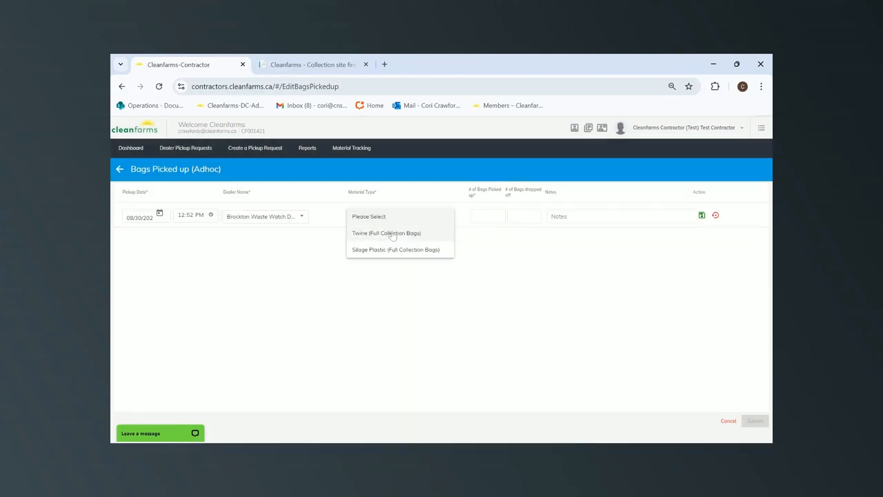
pyautogui.click(388, 233)
pyautogui.click(473, 220)
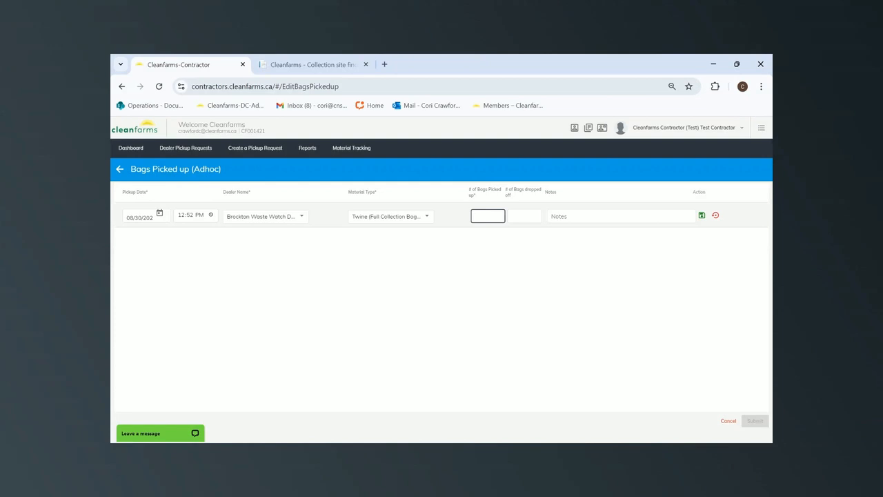
pyautogui.click(512, 216)
pyautogui.click(701, 215)
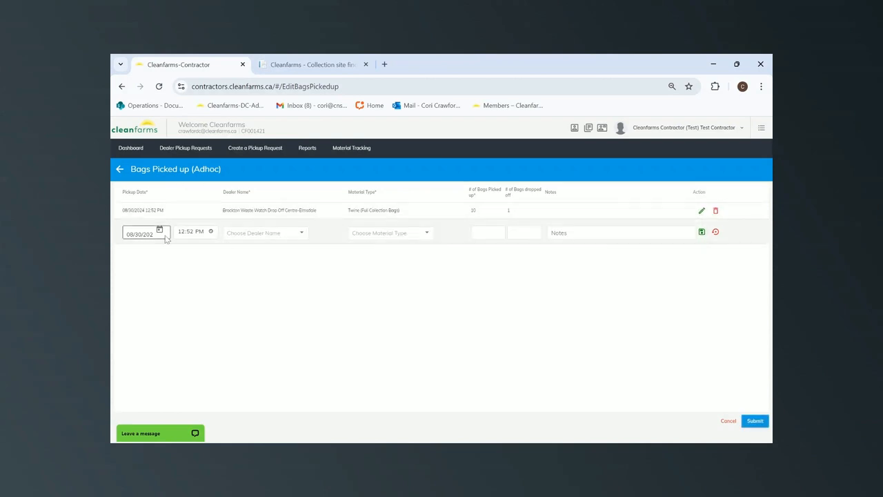
# Add a Greenisle Environmental Inc-Charlottetown pickup of Silage Plastic (Full Collection Bags), 20 picked up and 1 dropped off, and submit the adhoc pickups
pyautogui.click(297, 232)
pyautogui.scroll(-5, 279, 286)
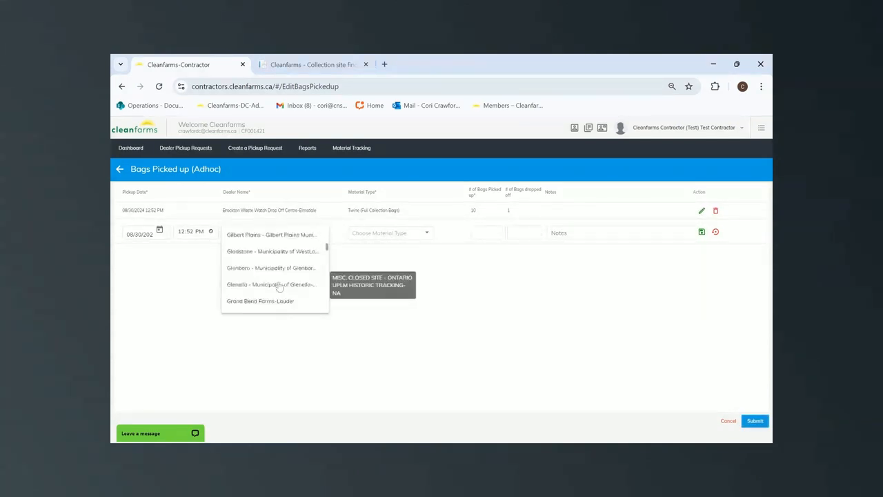
pyautogui.click(284, 279)
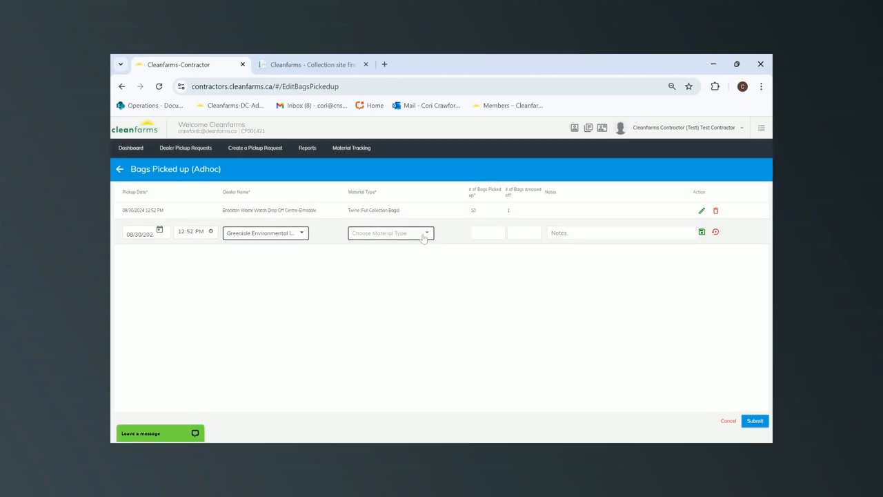
pyautogui.click(416, 234)
pyautogui.click(417, 266)
pyautogui.click(497, 232)
pyautogui.write('20')
pyautogui.press('Tab')
pyautogui.write('1')
pyautogui.click(702, 232)
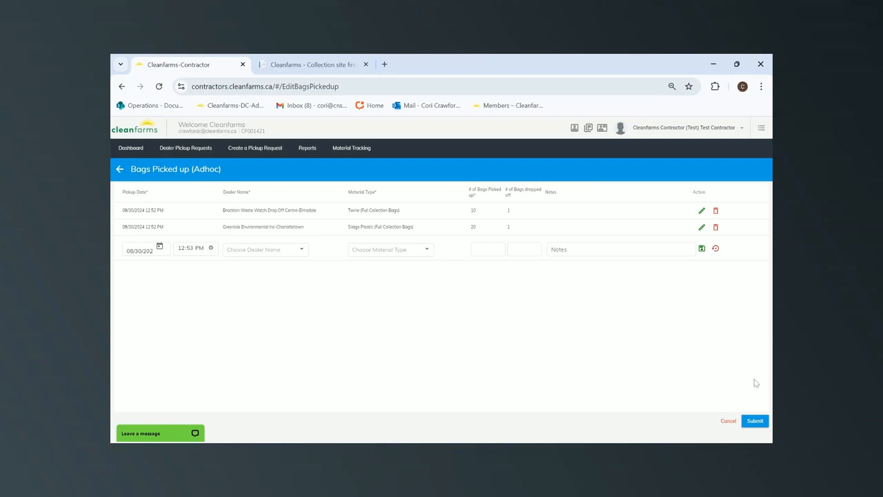
pyautogui.click(755, 420)
pyautogui.click(401, 297)
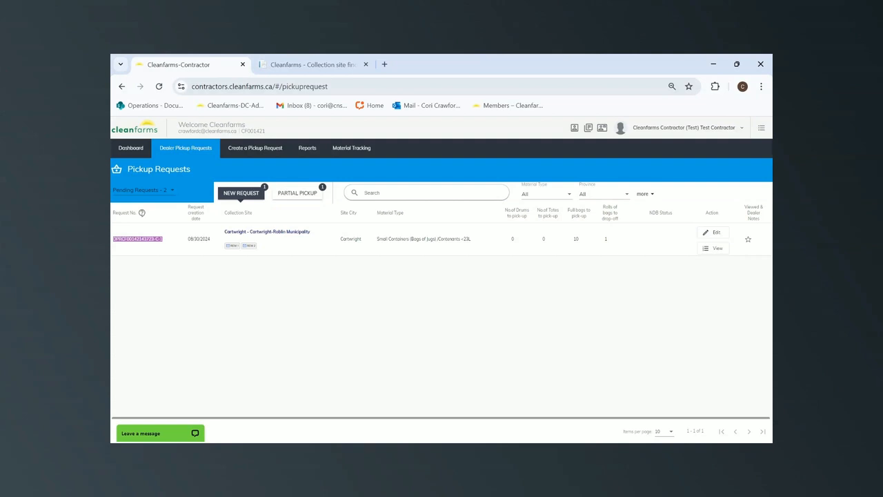
# Start a new manual pickup request for the Forrest - RM of Elton collection site
pyautogui.click(256, 149)
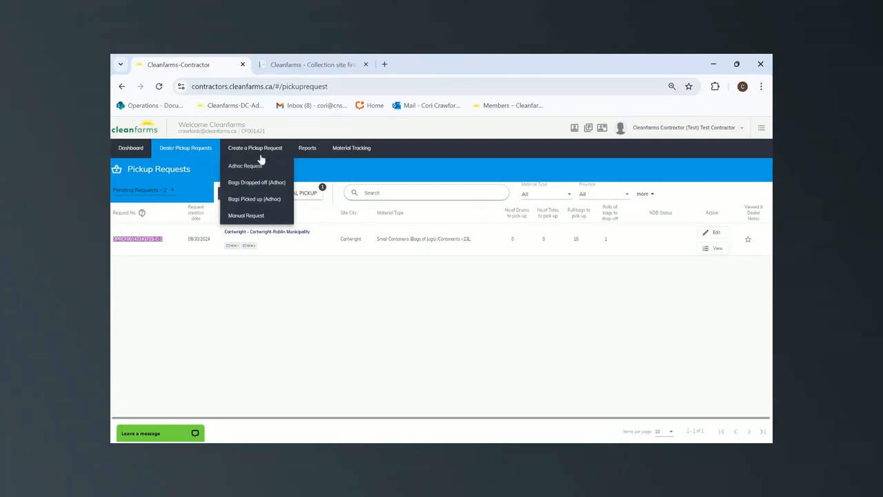
pyautogui.click(248, 215)
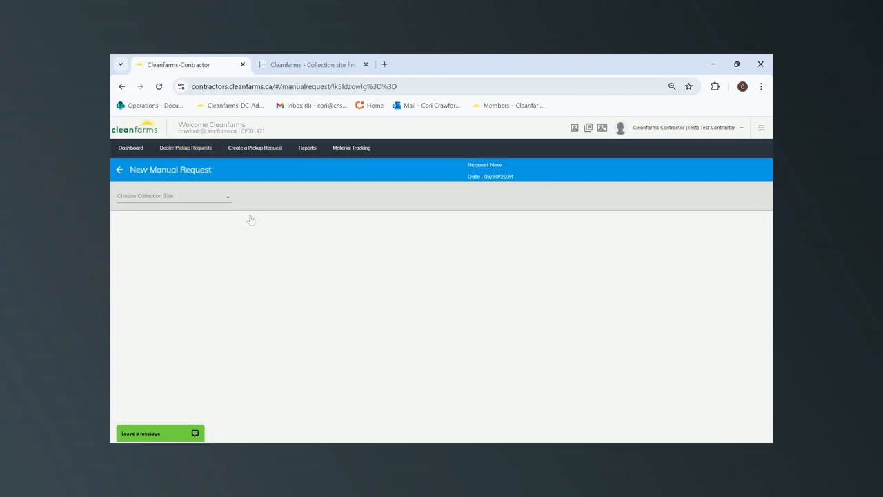
pyautogui.click(198, 200)
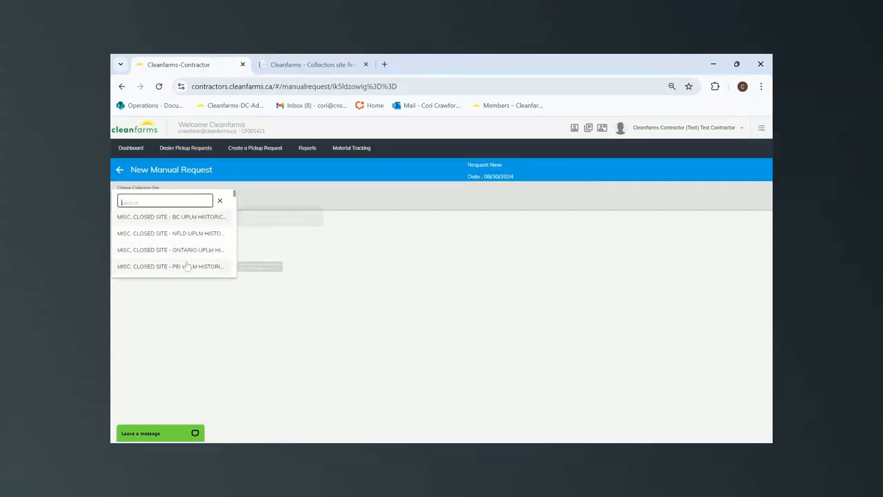
pyautogui.scroll(-5, 186, 266)
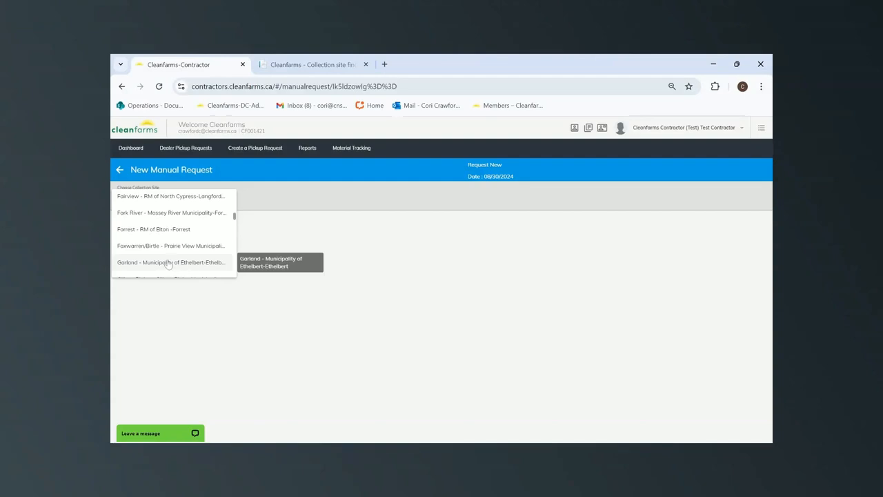
pyautogui.click(153, 229)
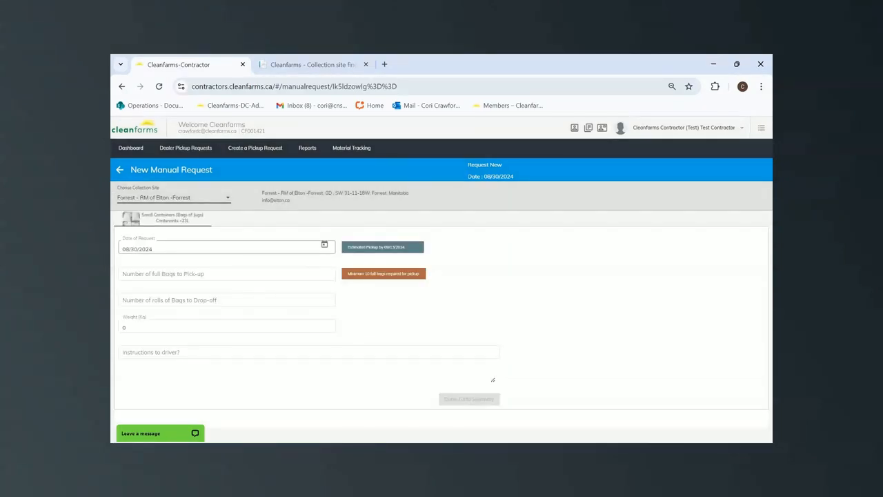
# Request 100 full bags to pick up and 4 rolls to drop off, with driver instruction "please call ahead", and submit the manual request
pyautogui.click(226, 274)
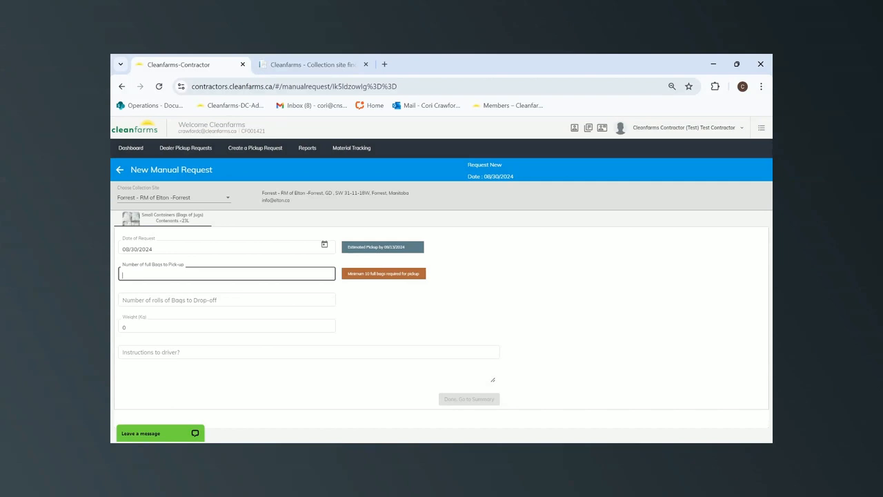
pyautogui.write('100')
pyautogui.click(190, 304)
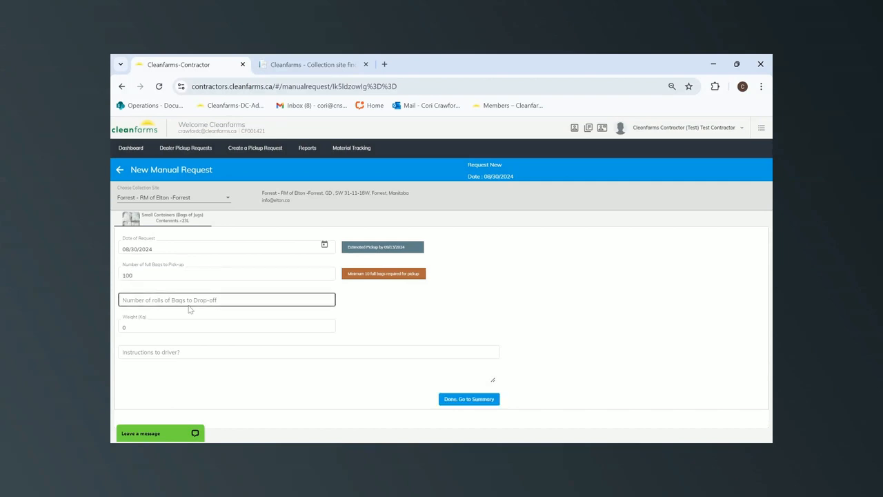
pyautogui.click(182, 351)
pyautogui.write('please call ahead')
pyautogui.click(471, 400)
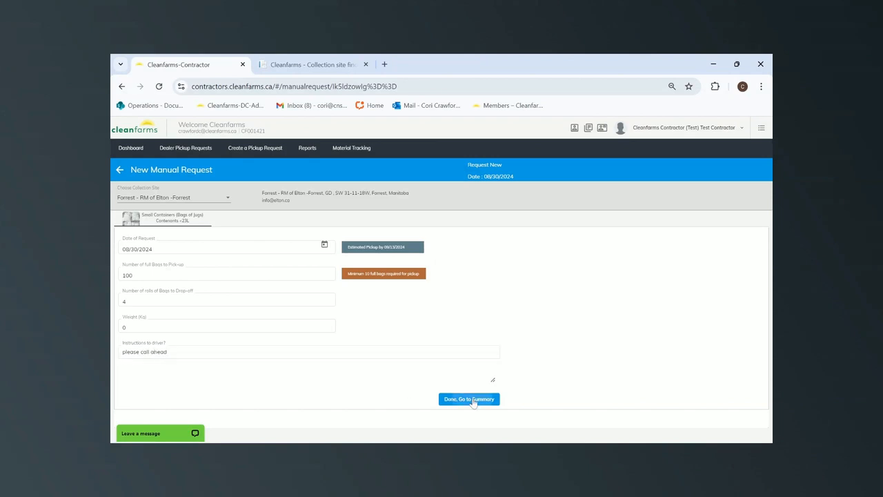
pyautogui.click(485, 296)
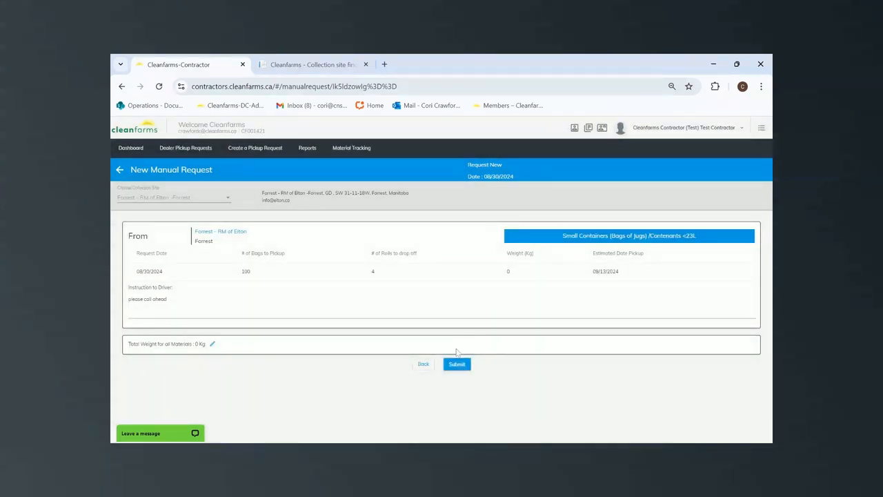
pyautogui.click(458, 365)
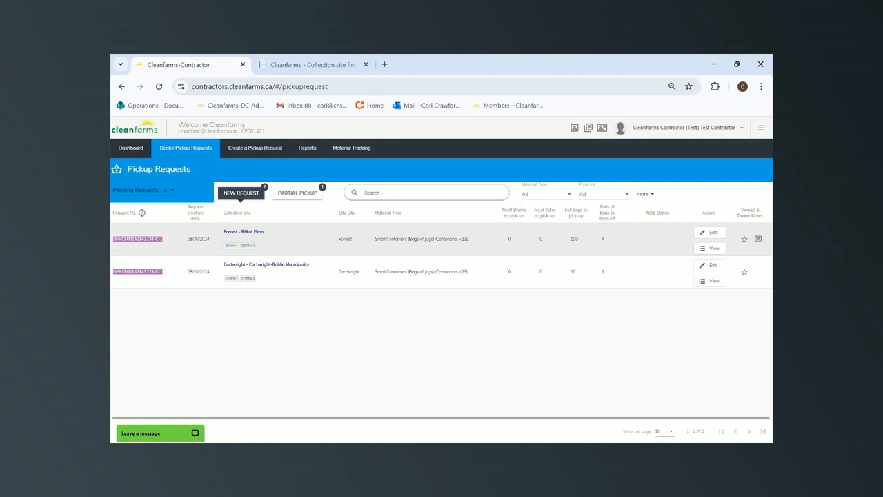
# Generate the Pickup Request Transaction Details report with all filters included for 1/1/2024 to 8/30/2024
pyautogui.click(312, 149)
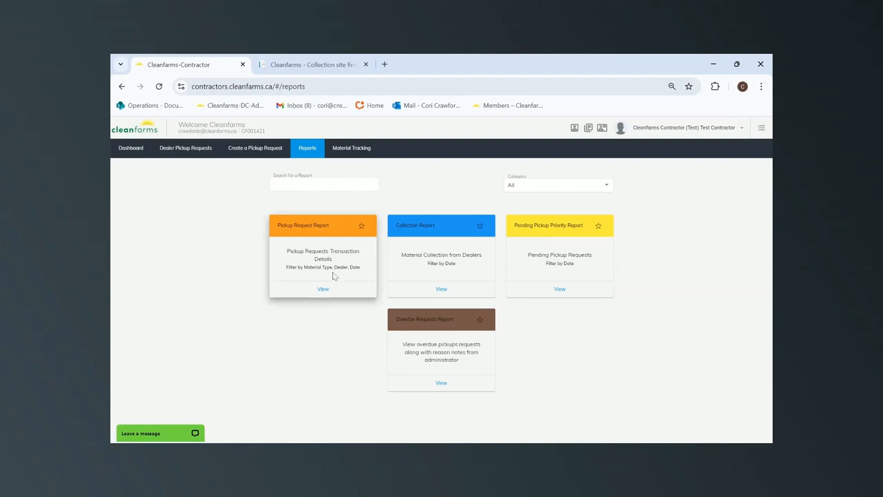
pyautogui.click(327, 289)
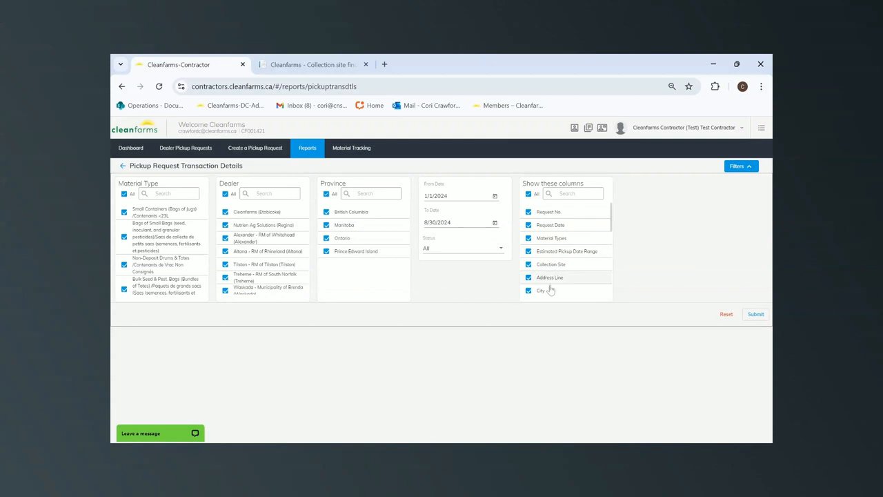
pyautogui.click(755, 315)
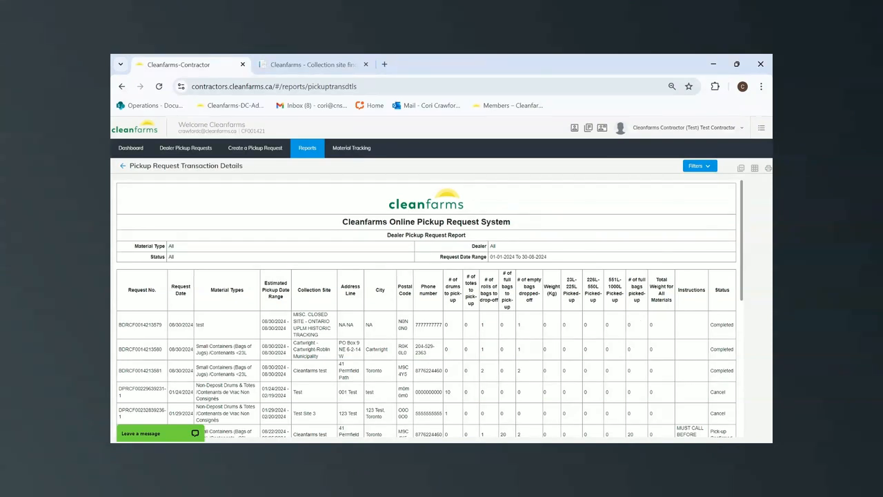
# Examine the Collection Report's dealer rows and view the Pending Pickup Priority Report
pyautogui.click(306, 151)
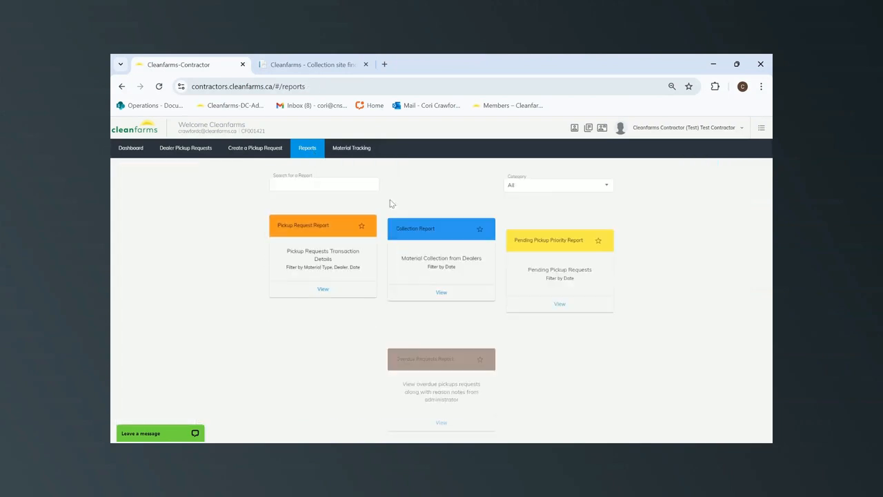
pyautogui.click(442, 290)
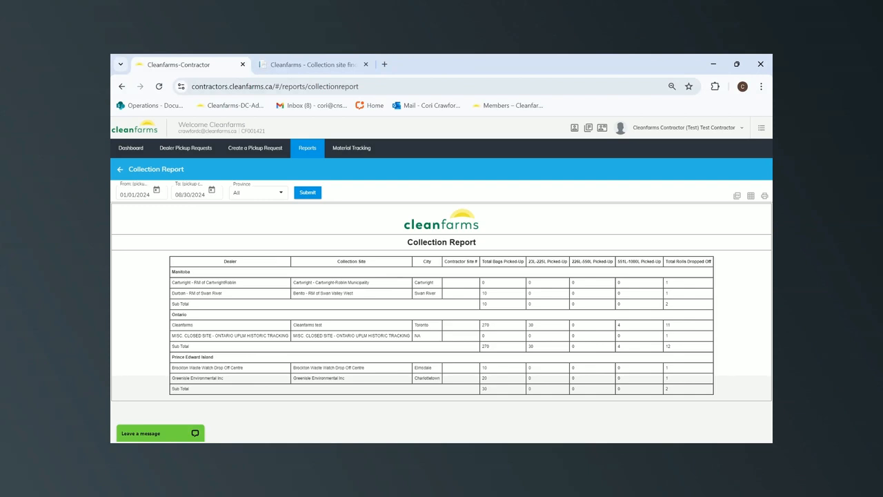
pyautogui.moveTo(174, 283); pyautogui.dragTo(238, 287)
pyautogui.click(239, 284)
pyautogui.click(308, 149)
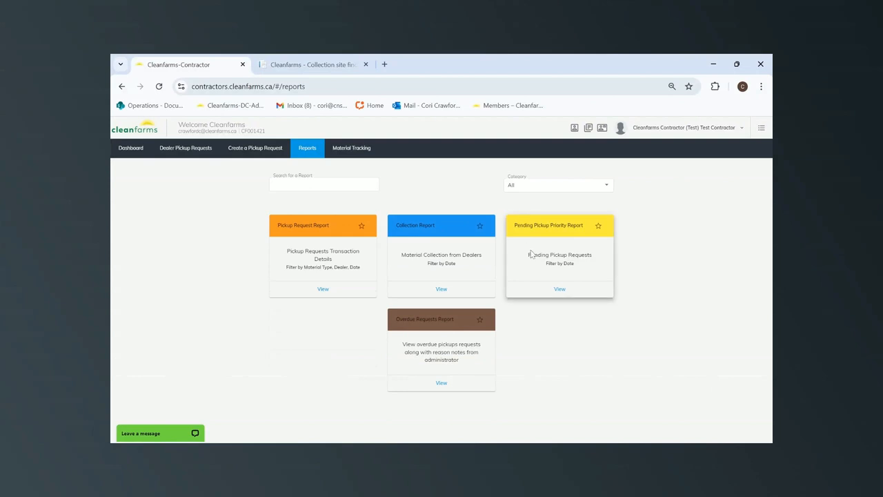
pyautogui.click(557, 290)
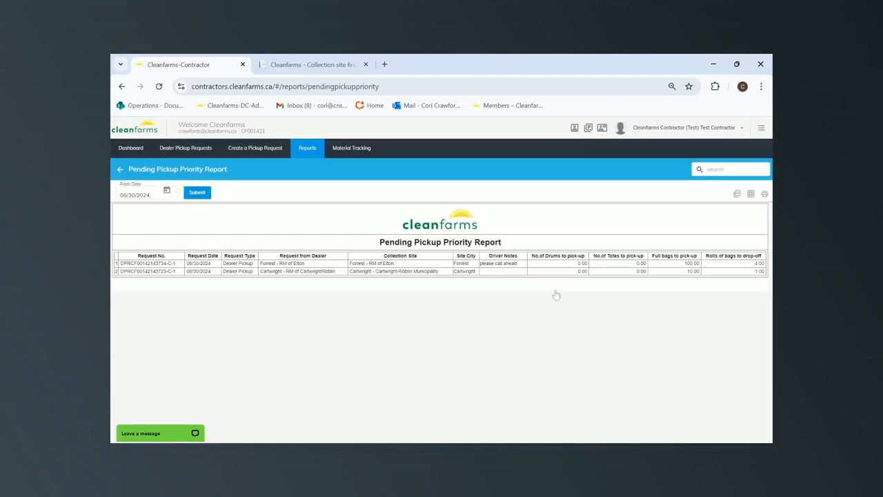
# Generate the Overdue Request Report for the year to date and examine the overdue days and admin notes columns
pyautogui.click(310, 152)
pyautogui.click(443, 382)
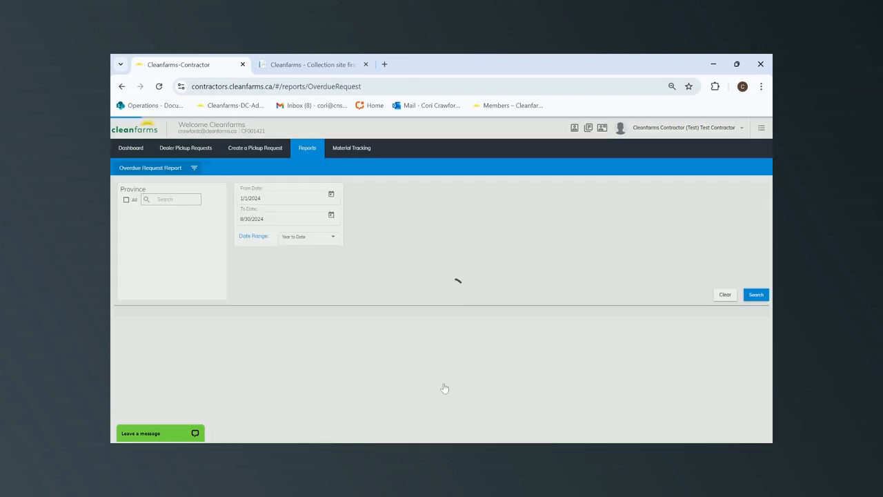
pyautogui.click(756, 295)
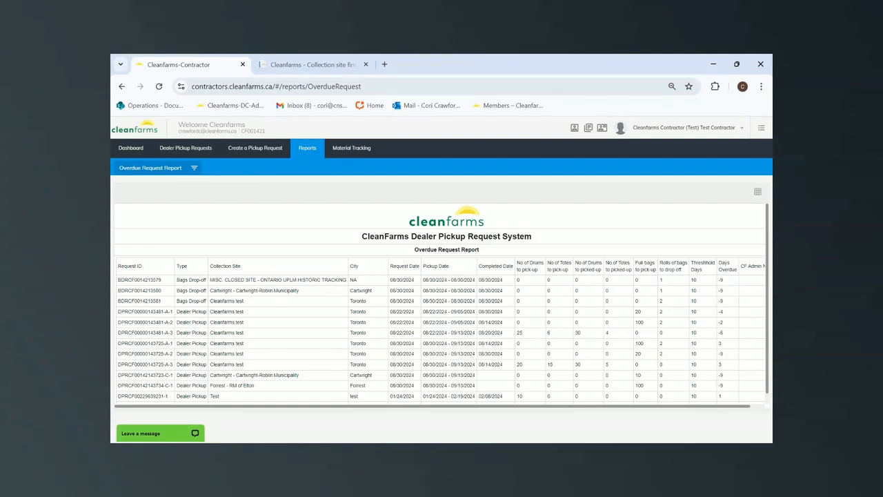
pyautogui.moveTo(727, 347); pyautogui.dragTo(719, 343)
# Open Inventory Tracking and examine the stock history of pesticide containers (jug plastic) in the CF test MTS warehouse
pyautogui.click(349, 149)
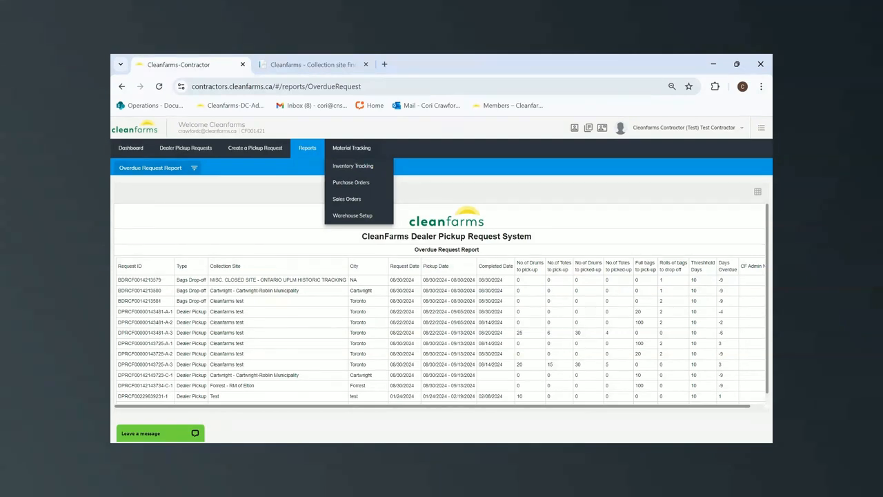
pyautogui.click(368, 168)
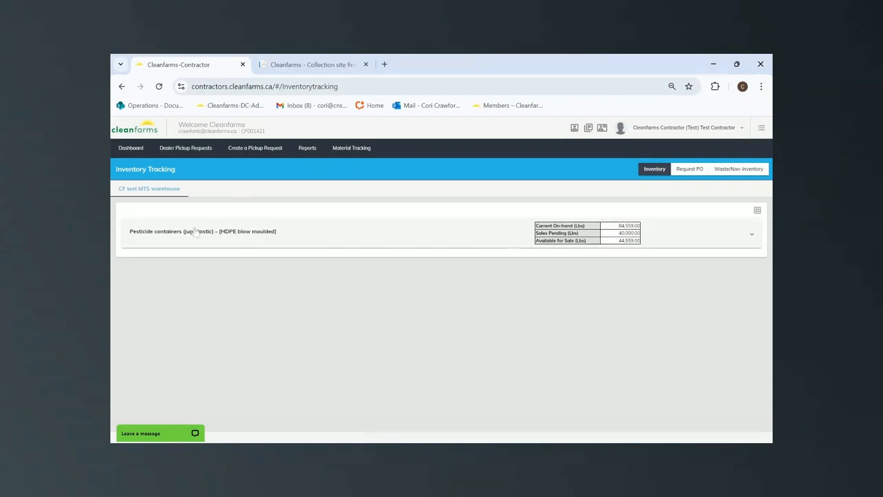
pyautogui.click(322, 238)
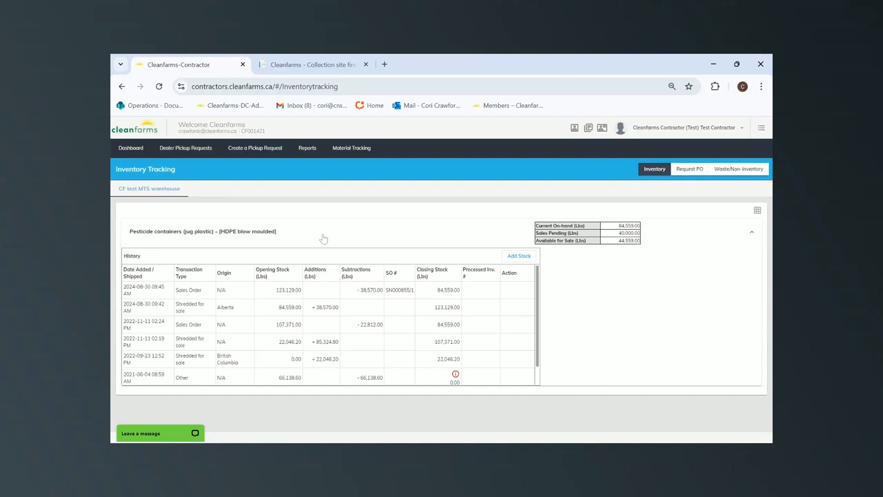
pyautogui.click(323, 238)
pyautogui.click(323, 238)
pyautogui.click(323, 238)
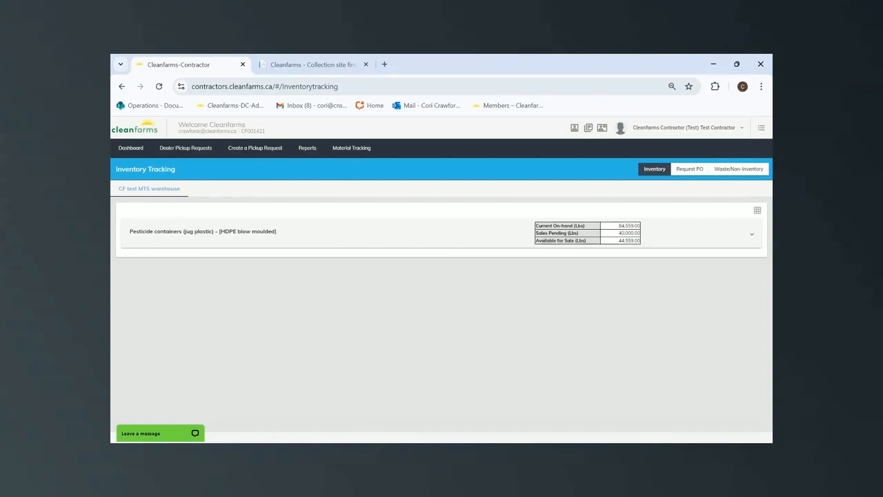
# Start a new stock entry for the pesticide containers with source Alberta and date stored 8/15/2024
pyautogui.click(322, 238)
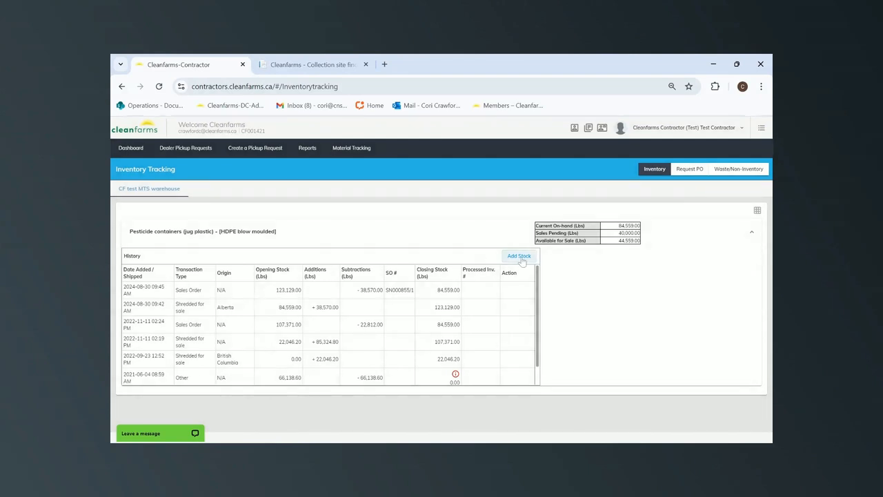
pyautogui.click(519, 257)
pyautogui.click(340, 209)
pyautogui.click(341, 232)
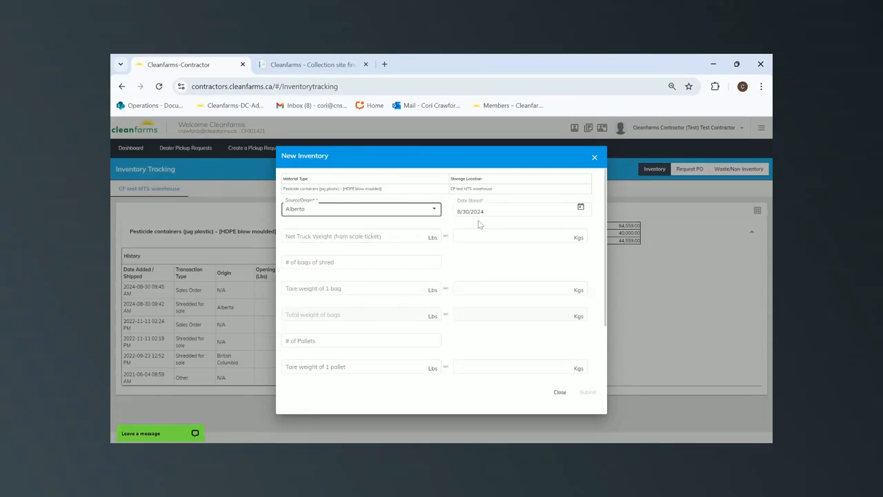
pyautogui.click(580, 207)
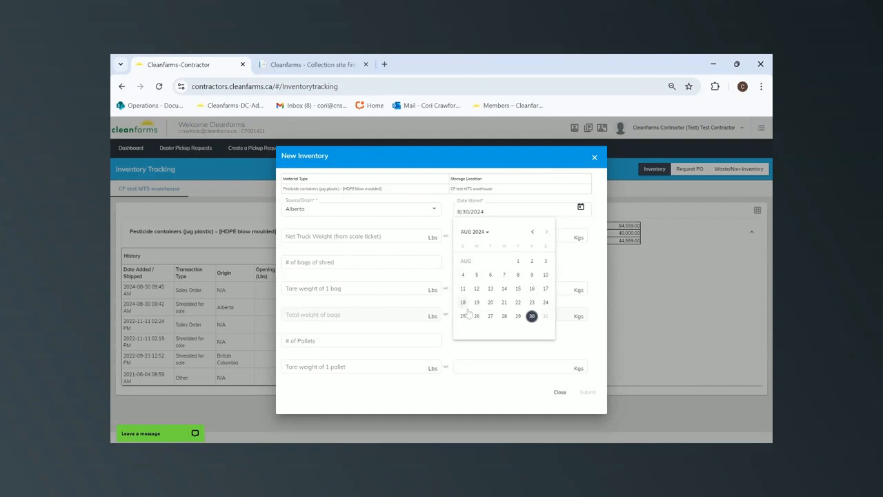
pyautogui.click(518, 288)
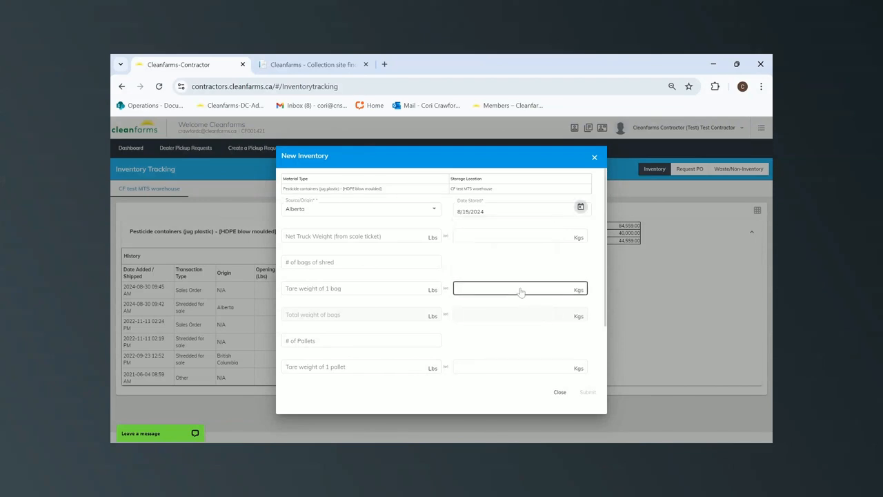
# Try a net truck weight of 10000 lbs and of 10000 kg in the new inventory entry
pyautogui.click(359, 235)
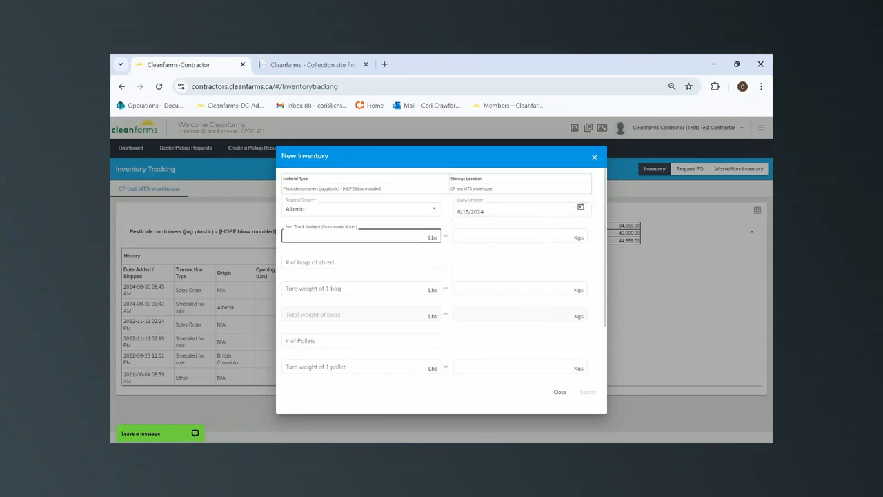
pyautogui.write('10000')
pyautogui.moveTo(491, 236); pyautogui.dragTo(429, 237)
pyautogui.write('10000')
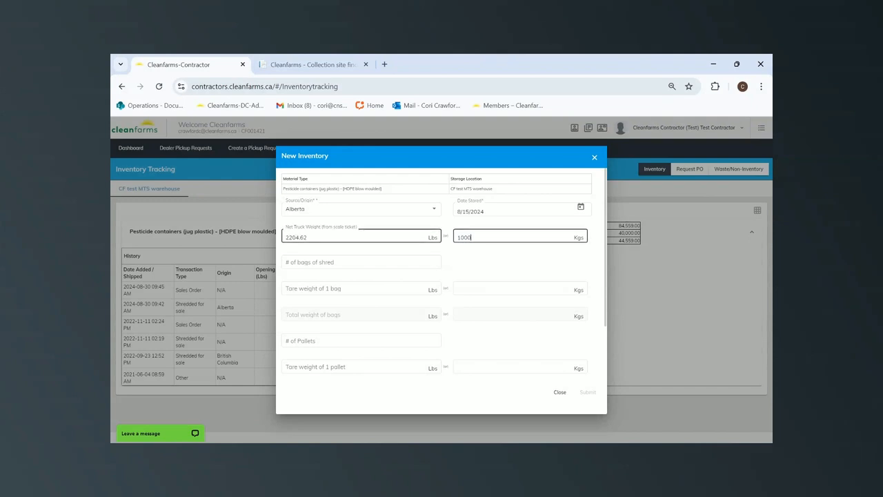
pyautogui.click(339, 262)
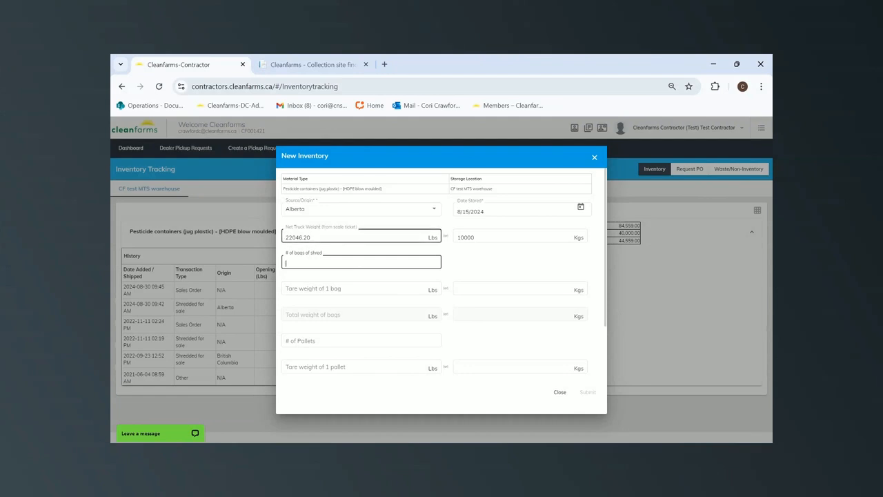
# Set the net truck weight to 5000 lbs and enter 5 bags of shred with a tare weight of 5 lbs per bag
pyautogui.moveTo(312, 237); pyautogui.dragTo(265, 240)
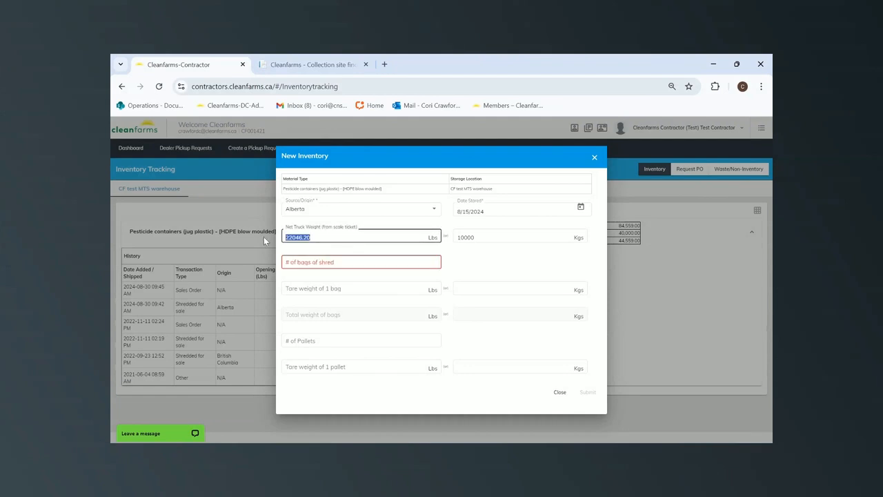
pyautogui.write('5000')
pyautogui.click(308, 262)
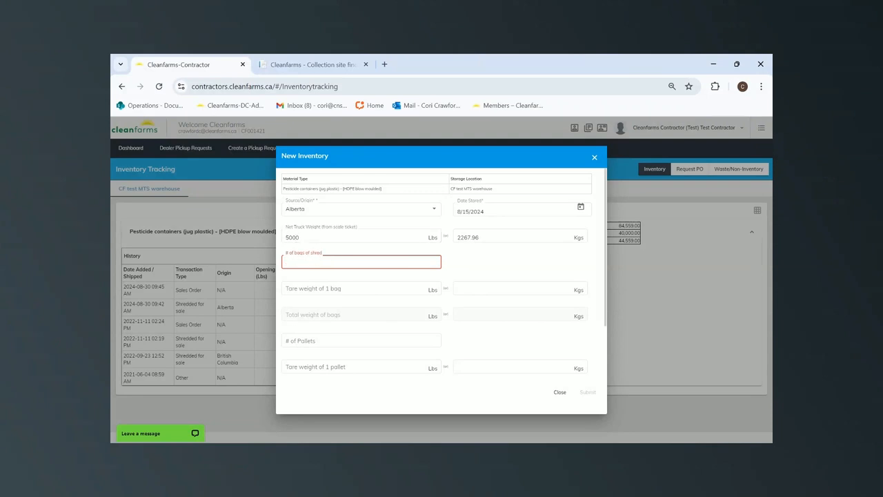
pyautogui.write('5')
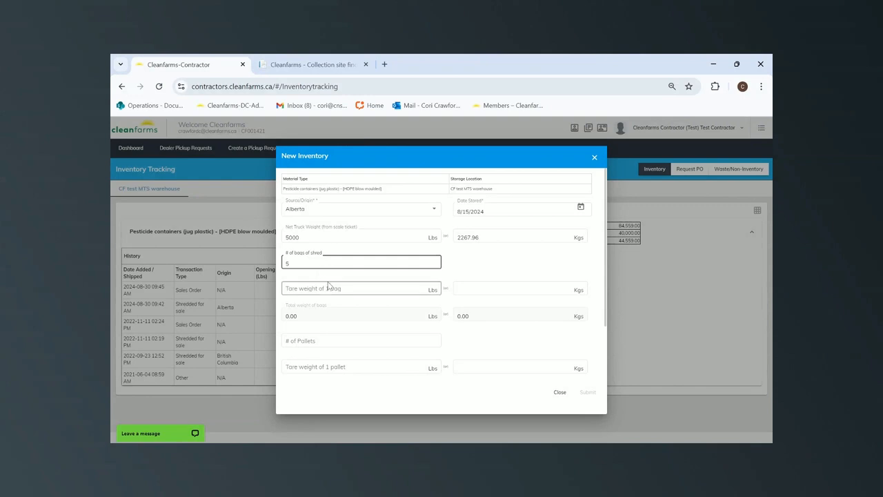
pyautogui.click(287, 289)
pyautogui.write('5')
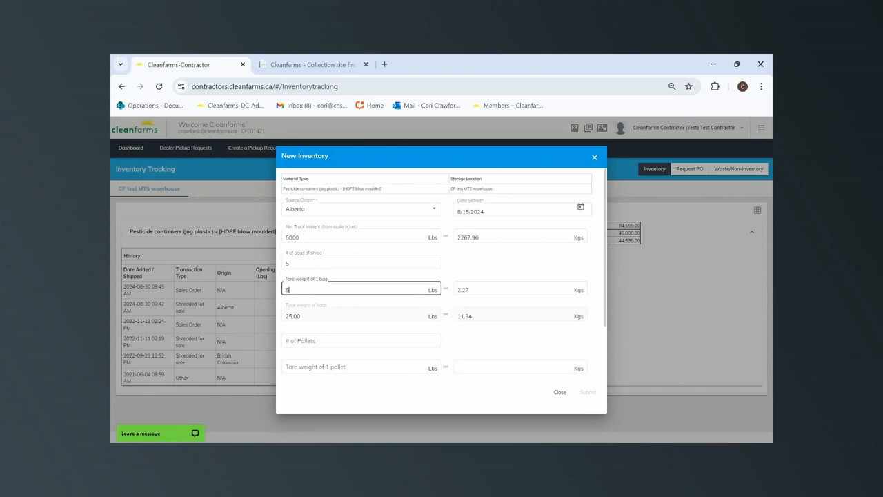
# Enter 5 pallets with a tare weight of 50 lbs each and submit the new inventory entry
pyautogui.click(344, 340)
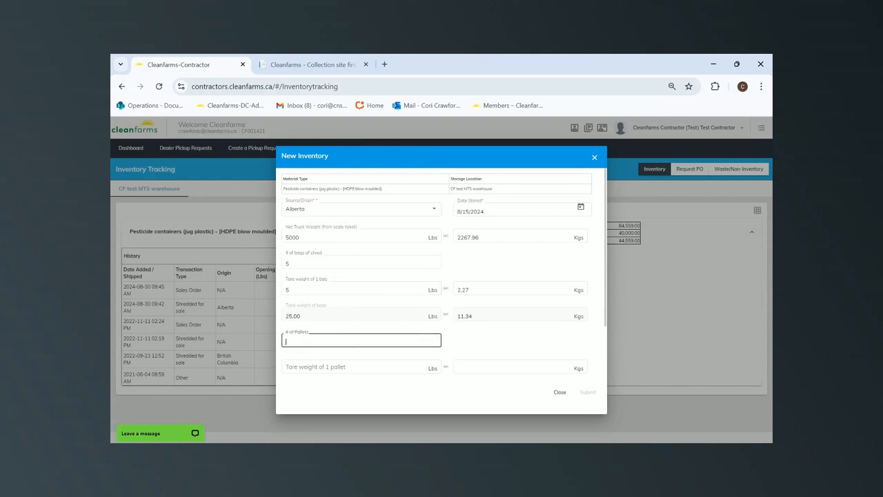
pyautogui.write('5')
pyautogui.scroll(-1, 344, 342)
pyautogui.click(344, 344)
pyautogui.write('50')
pyautogui.scroll(-1, 344, 344)
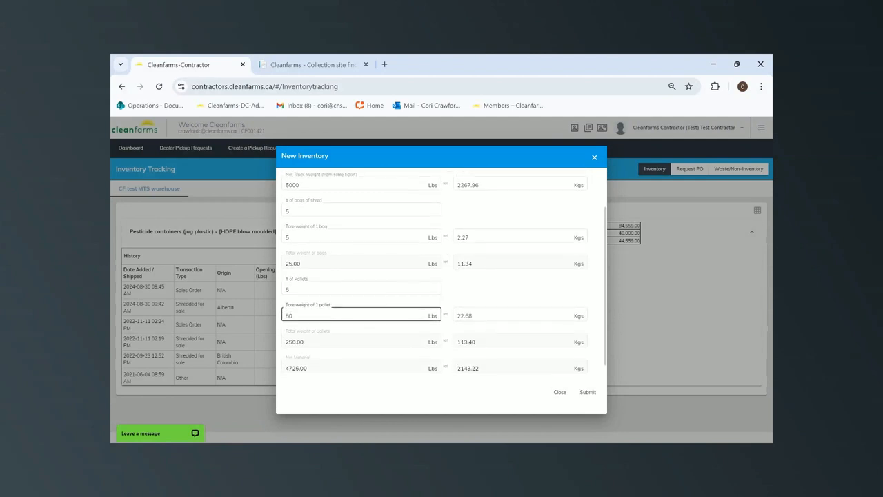
pyautogui.click(310, 371)
pyautogui.scroll(-1, 345, 345)
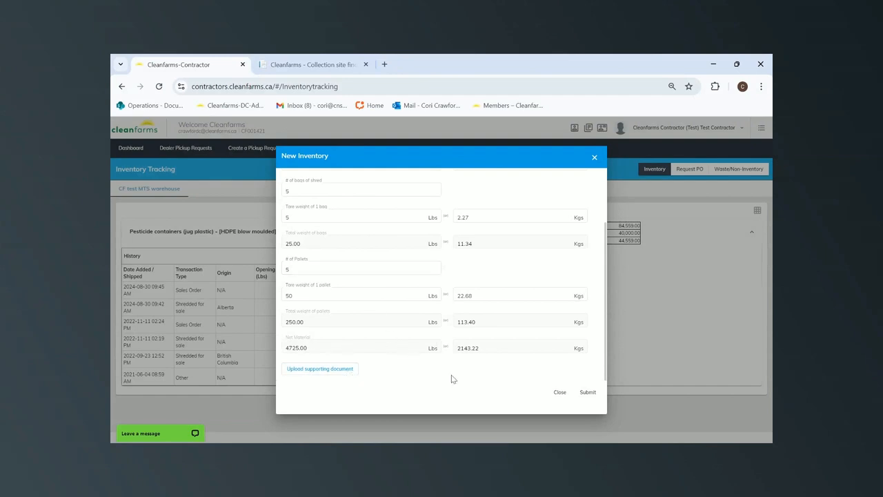
pyautogui.click(587, 392)
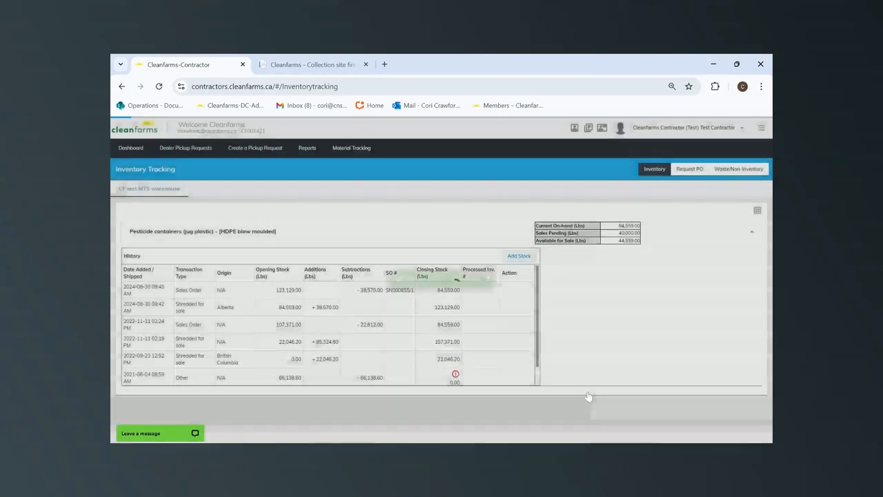
# Examine the newest stock history row, its added weight, and the current on-hand, pending and available-for-sale weights
pyautogui.moveTo(165, 287); pyautogui.dragTo(423, 298)
pyautogui.click(422, 298)
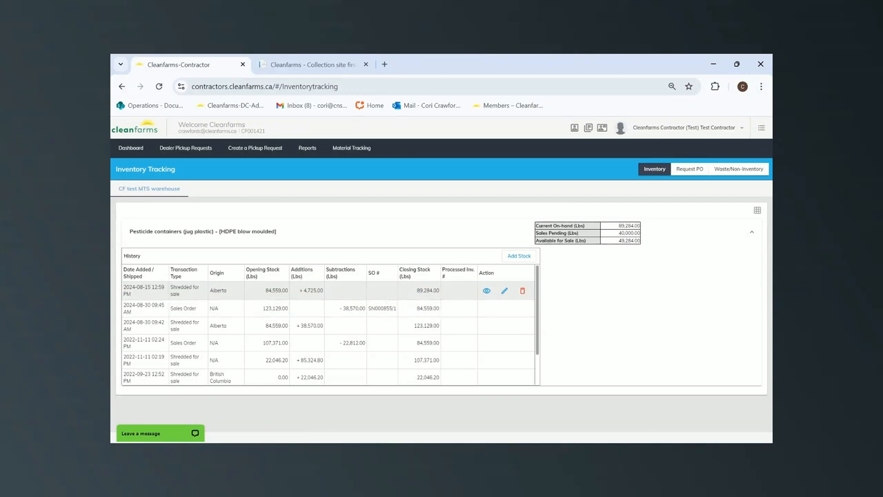
pyautogui.moveTo(298, 291); pyautogui.dragTo(326, 294)
pyautogui.click(325, 294)
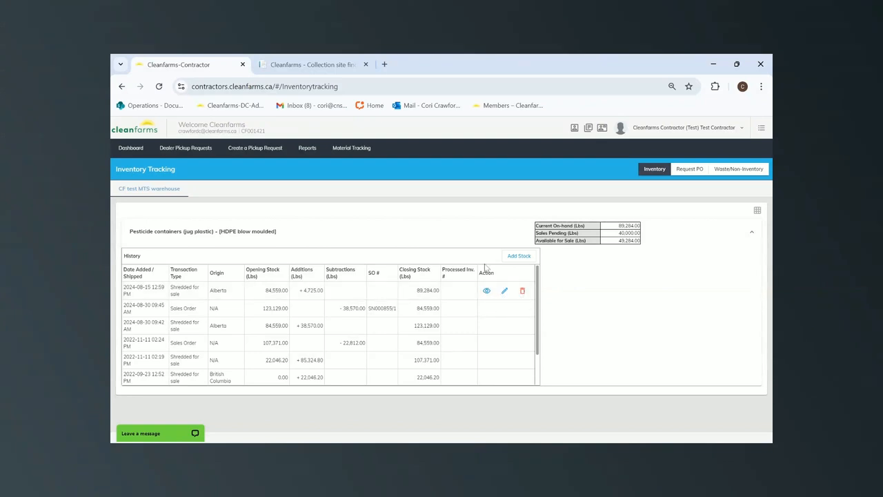
pyautogui.click(410, 239)
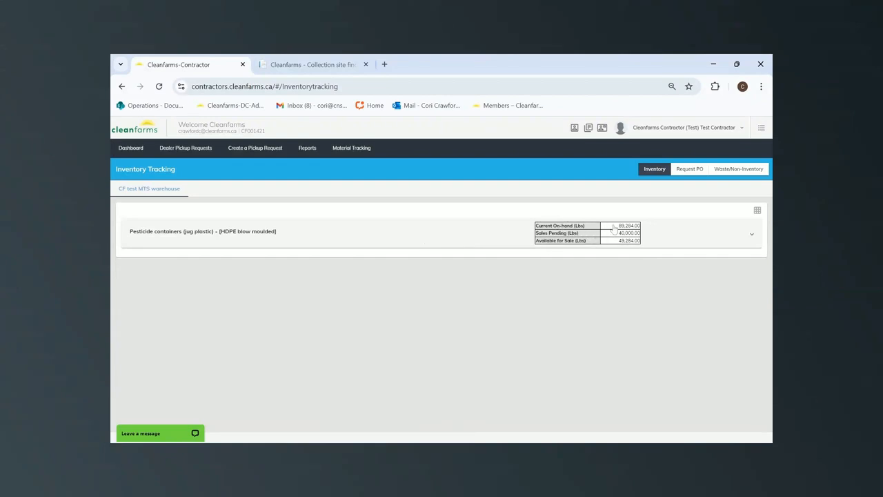
pyautogui.moveTo(618, 226); pyautogui.dragTo(637, 231)
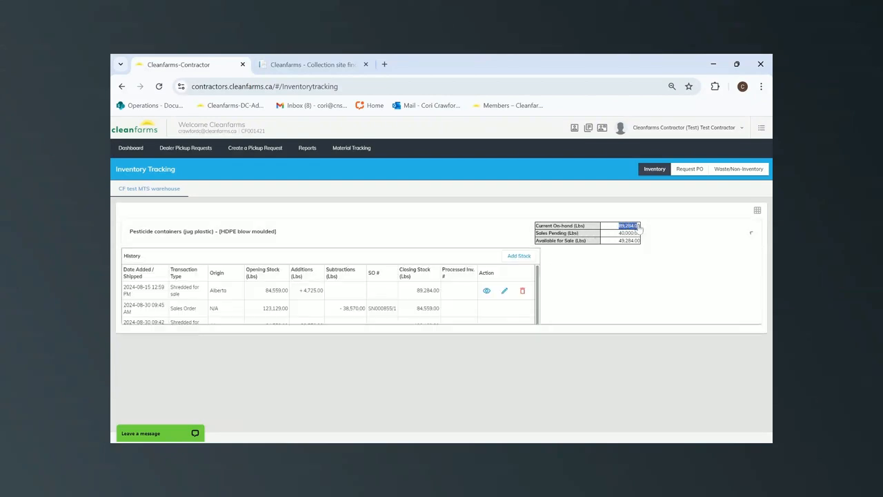
pyautogui.click(635, 234)
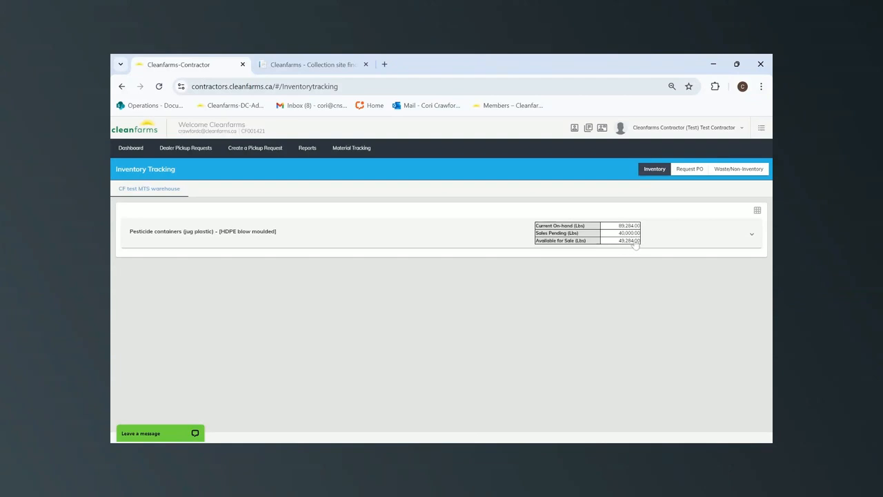
# Start shipping the pending MTS sales order from the dashboard and enter "test" as its scale ticket number
pyautogui.click(130, 149)
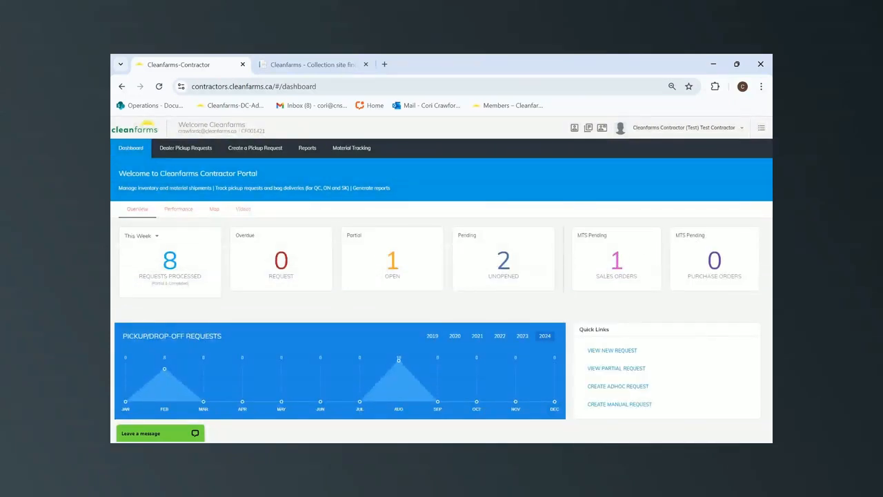
pyautogui.click(617, 265)
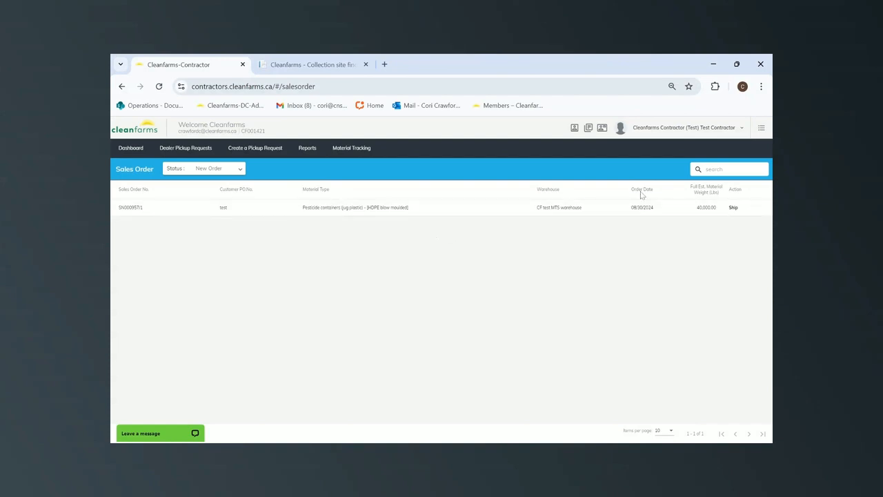
pyautogui.click(733, 207)
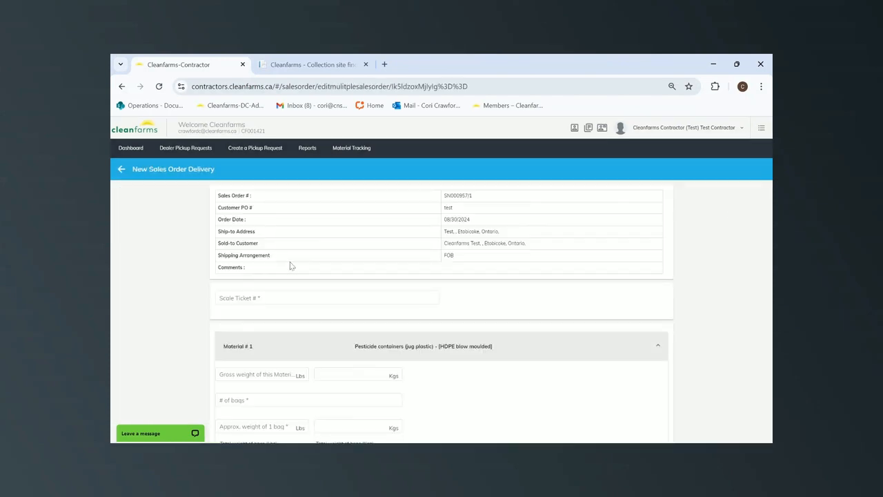
pyautogui.click(302, 297)
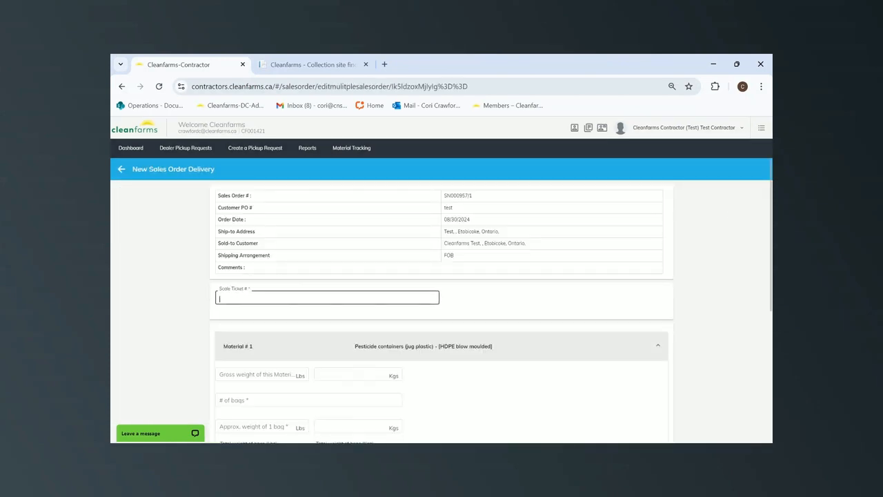
pyautogui.write('test')
pyautogui.scroll(-1, 295, 303)
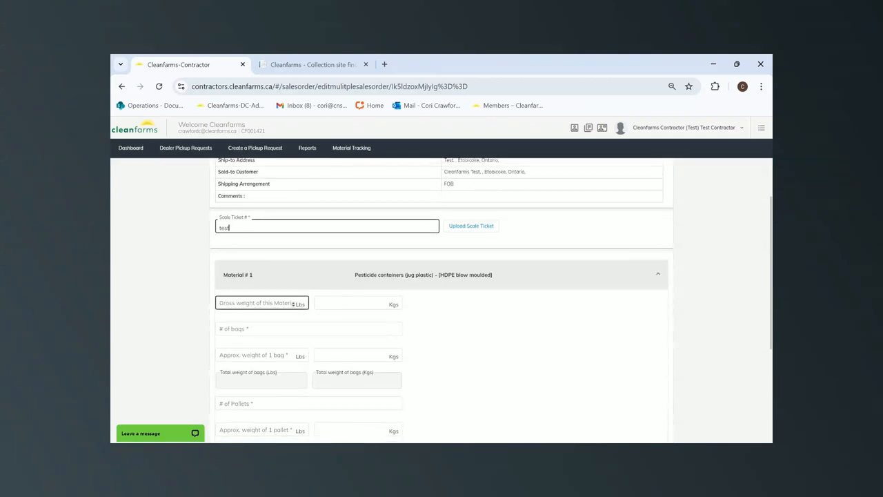
# Set the material's gross weight to 44000 lbs and enter 26 bags at approximately 5 lbs each
pyautogui.click(276, 304)
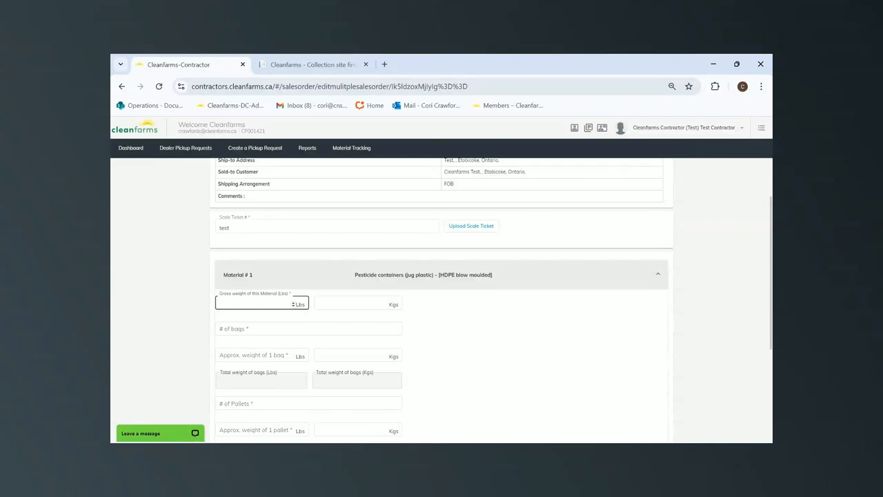
pyautogui.write('44000')
pyautogui.press('Tab')
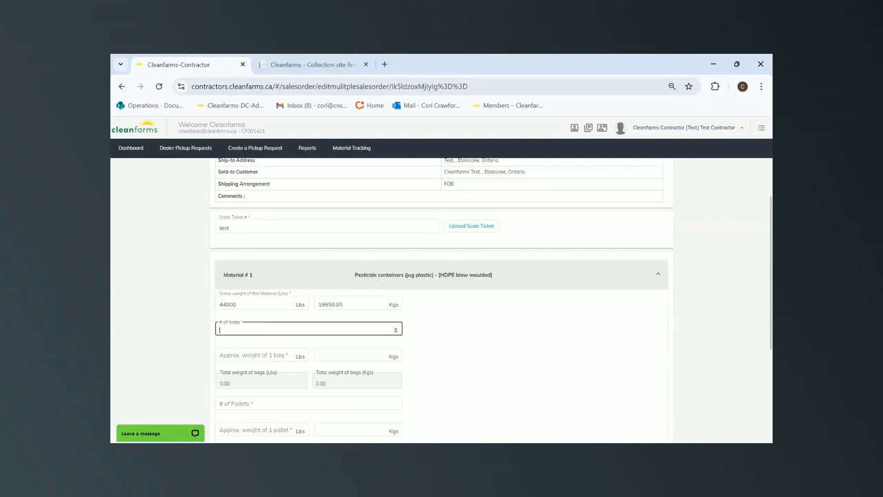
pyautogui.write('26')
pyautogui.click(252, 352)
pyautogui.write('5')
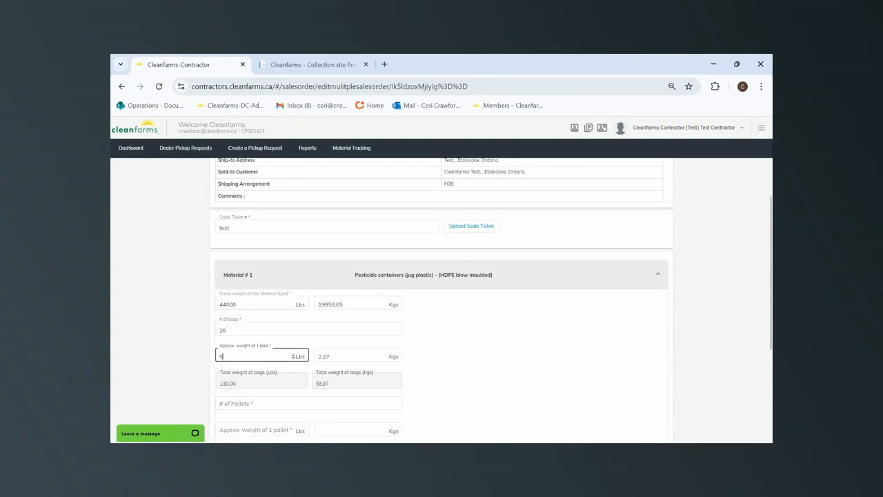
# Enter 26 pallets at approximately 50 lbs each for the sales order's pesticide container material
pyautogui.scroll(-1, 253, 352)
pyautogui.click(253, 349)
pyautogui.write('26')
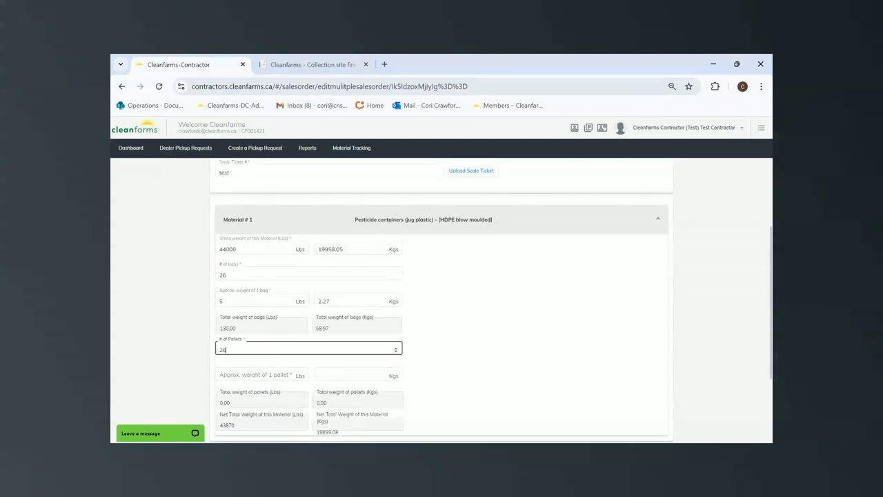
pyautogui.click(241, 376)
pyautogui.write('50')
pyautogui.scroll(-1, 241, 375)
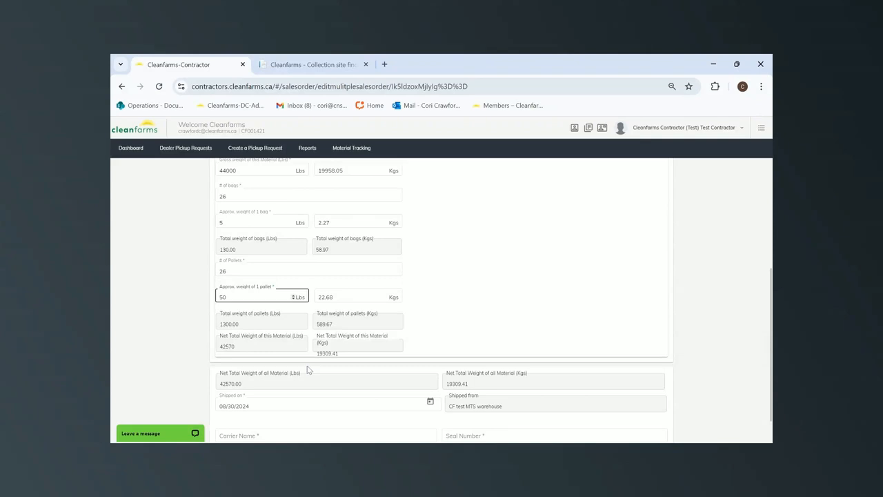
# Enter carrier name "test" and seal number "N/A", then confirm the sales order as shipped and submit it as complete
pyautogui.scroll(-1, 308, 369)
pyautogui.click(308, 395)
pyautogui.write('test')
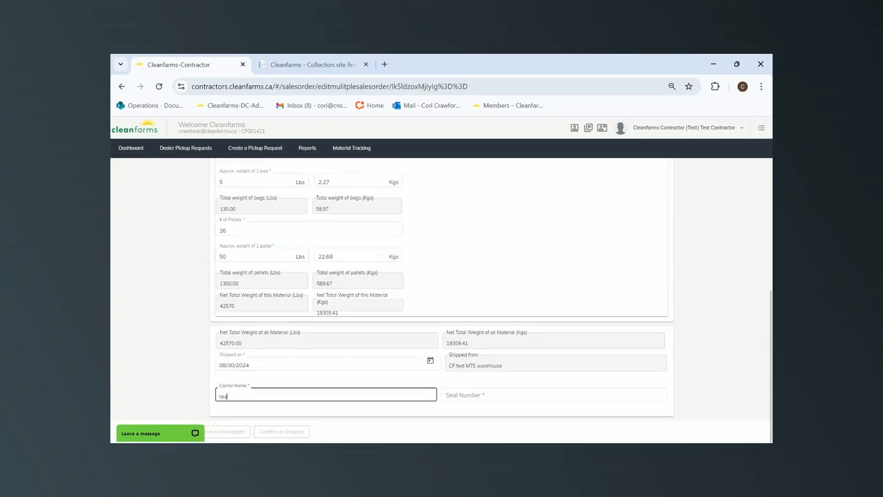
pyautogui.click(445, 394)
pyautogui.write('N/A')
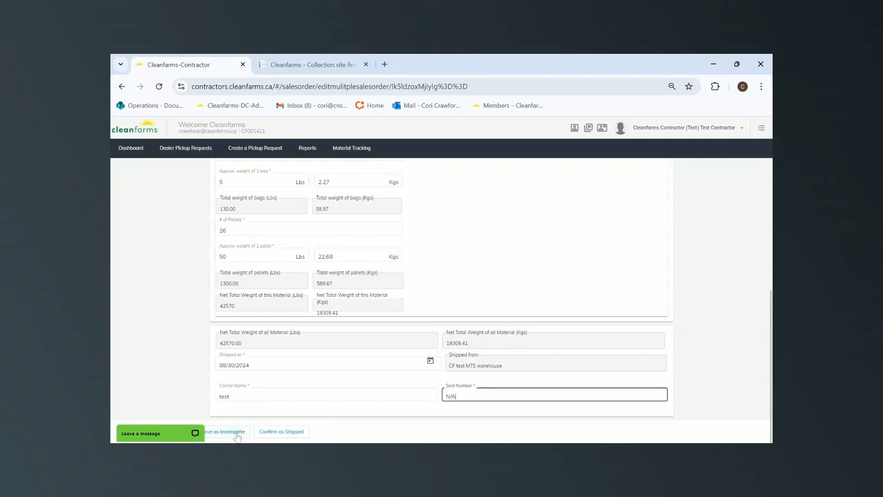
pyautogui.click(290, 431)
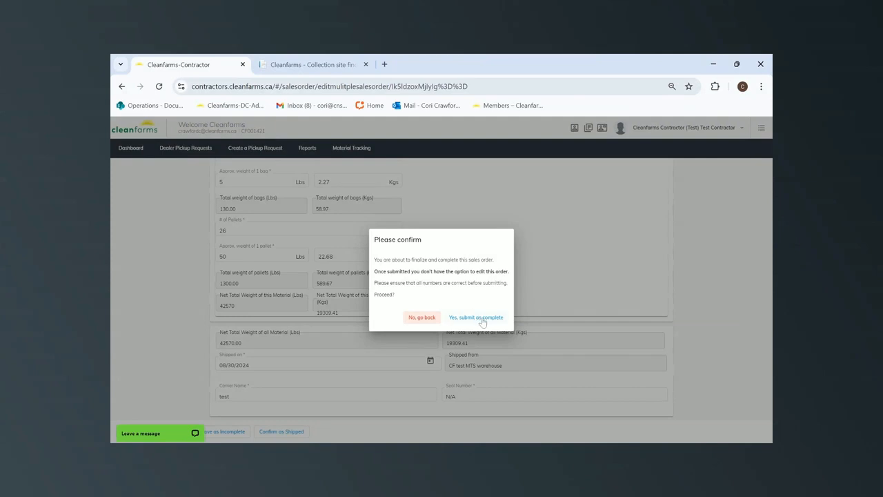
pyautogui.click(476, 317)
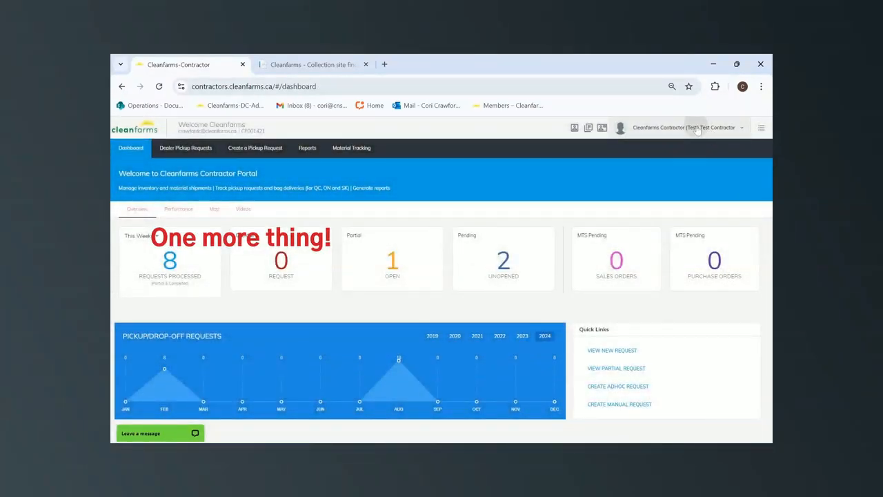
# View the account details and password reset section in My Profile, then close it
pyautogui.click(697, 130)
pyautogui.click(642, 150)
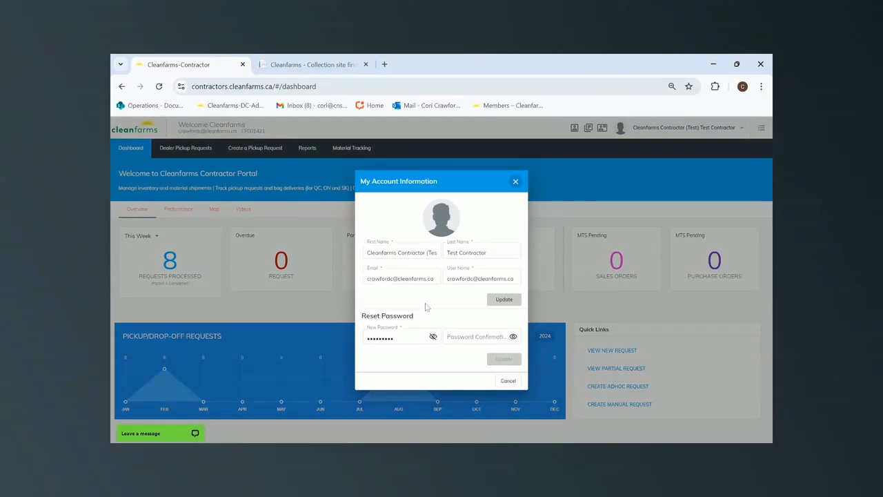
pyautogui.click(515, 183)
# Review the contact, address and additional email fields in the Business Profile, then close it without updating
pyautogui.click(686, 127)
pyautogui.click(644, 165)
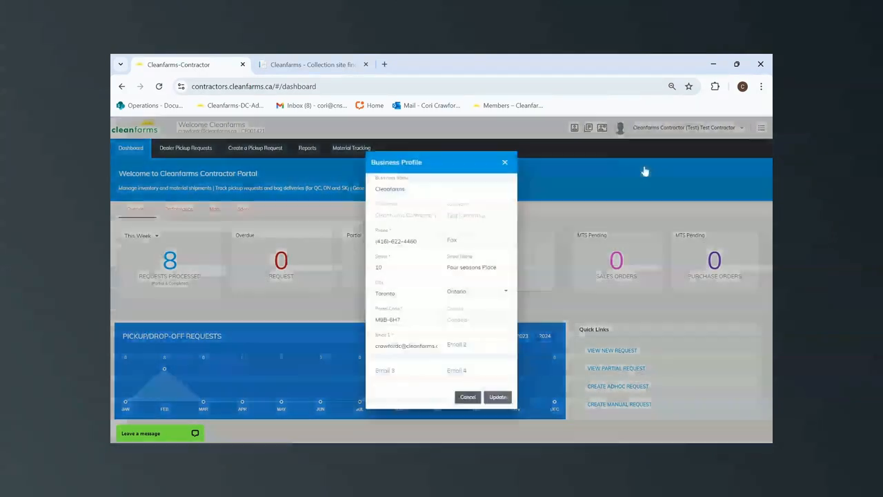
pyautogui.scroll(-1, 445, 298)
pyautogui.scroll(-2, 445, 298)
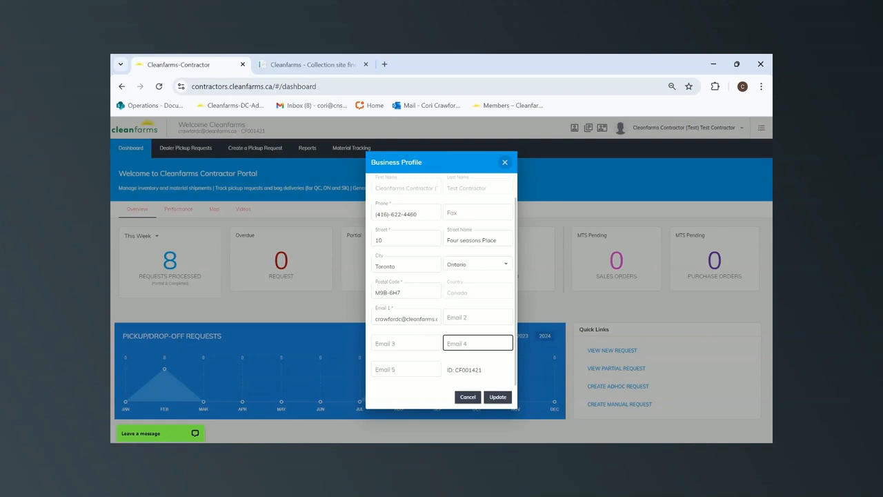
pyautogui.click(504, 162)
# View the pickup request notification email options under Communication Preference, then close them and return to the dashboard
pyautogui.click(710, 128)
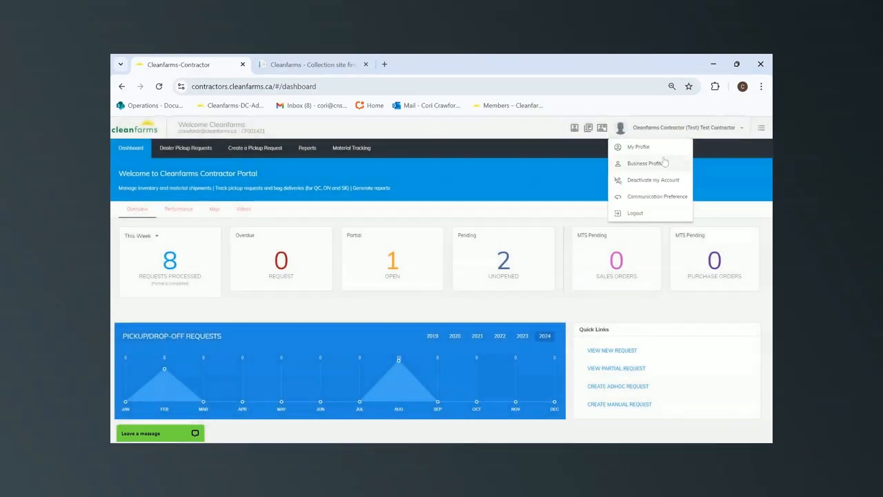
pyautogui.click(666, 196)
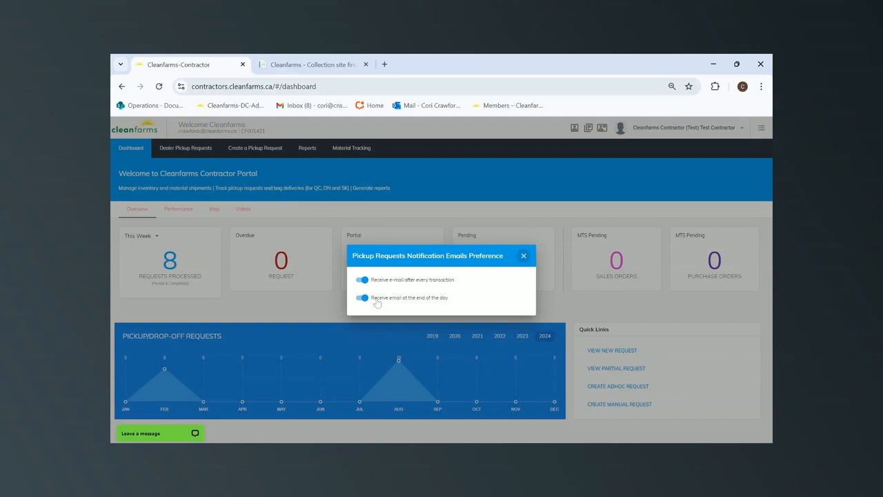
pyautogui.click(522, 256)
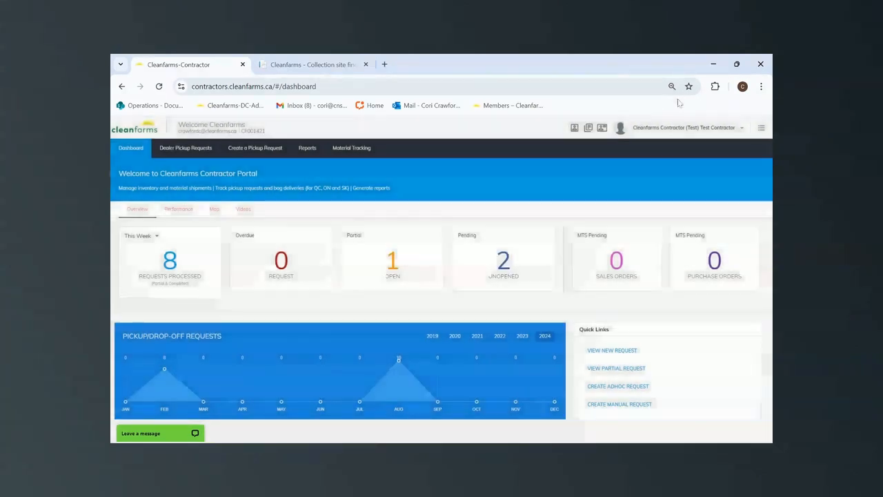
pyautogui.click(130, 149)
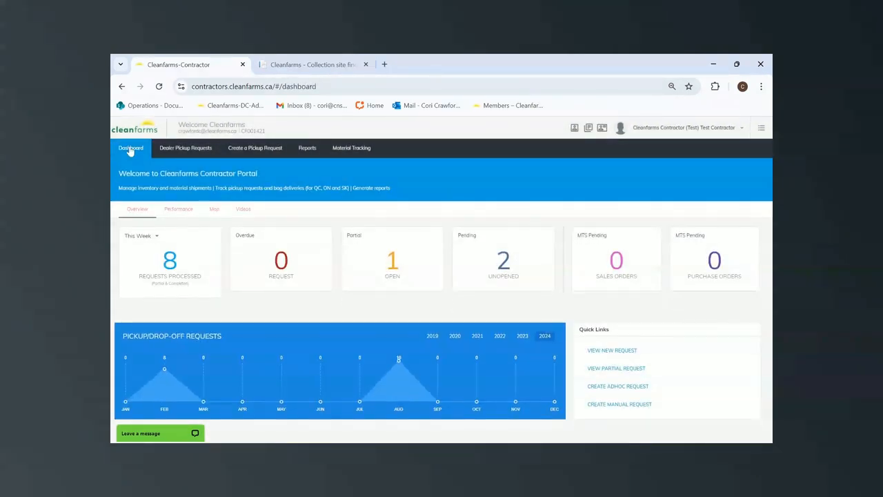